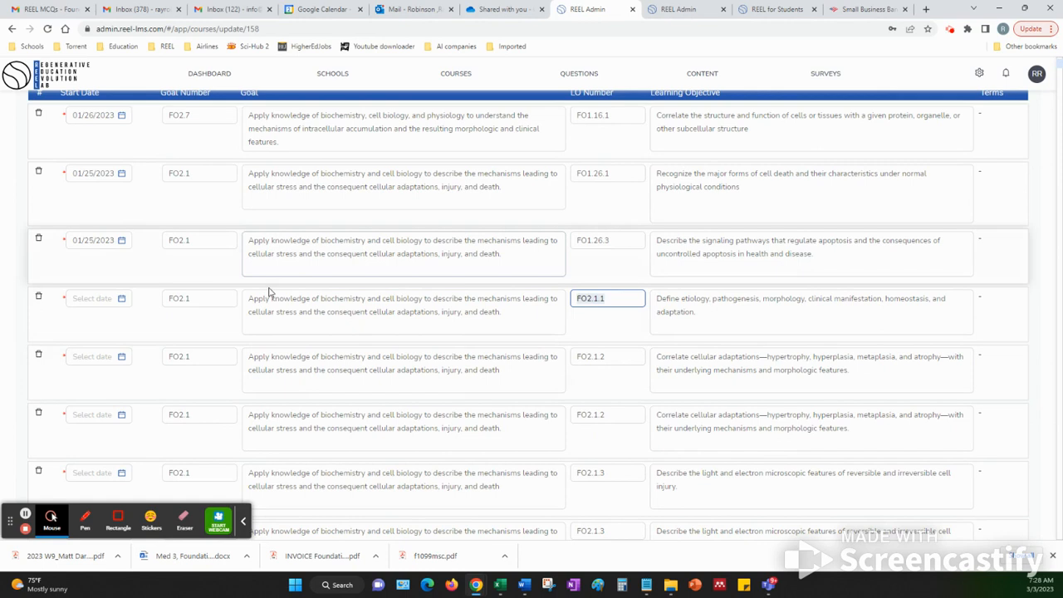
# Review the undated FO2.1 learning objectives from FO2.1.1 to FO2.1.9, checking their goal text, numbers and start dates
pyautogui.moveTo(251, 296); pyautogui.dragTo(501, 312)
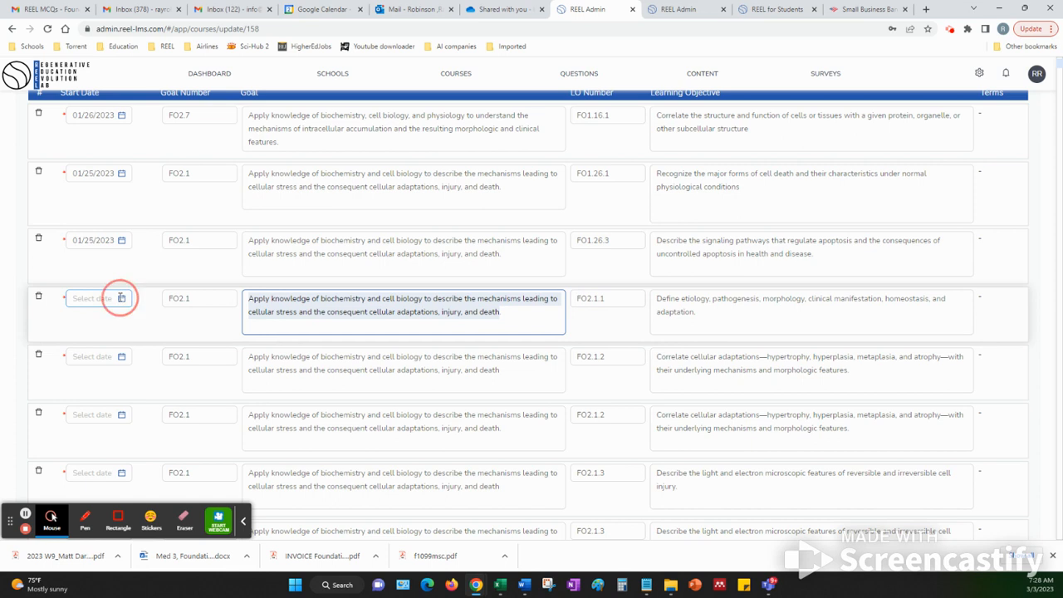
pyautogui.click(121, 298)
pyautogui.click(60, 313)
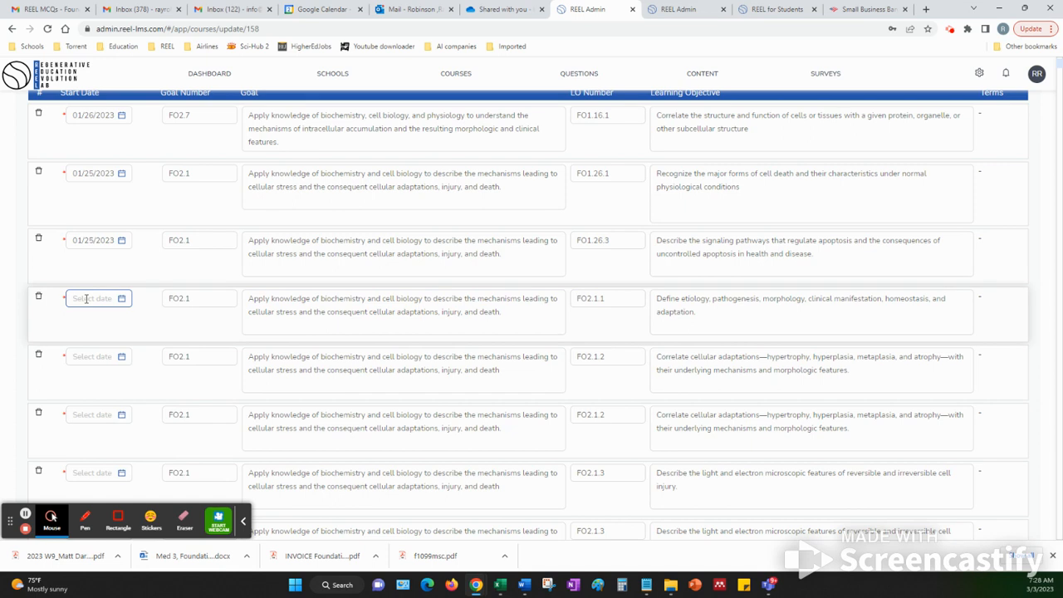
pyautogui.scroll(-2, 86, 304)
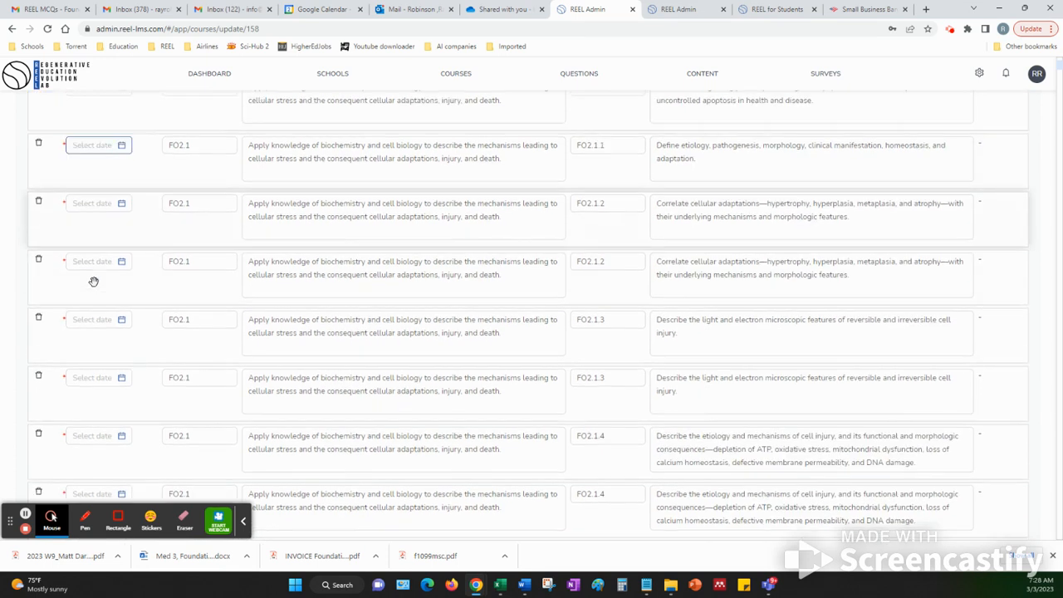
pyautogui.scroll(-2, 94, 278)
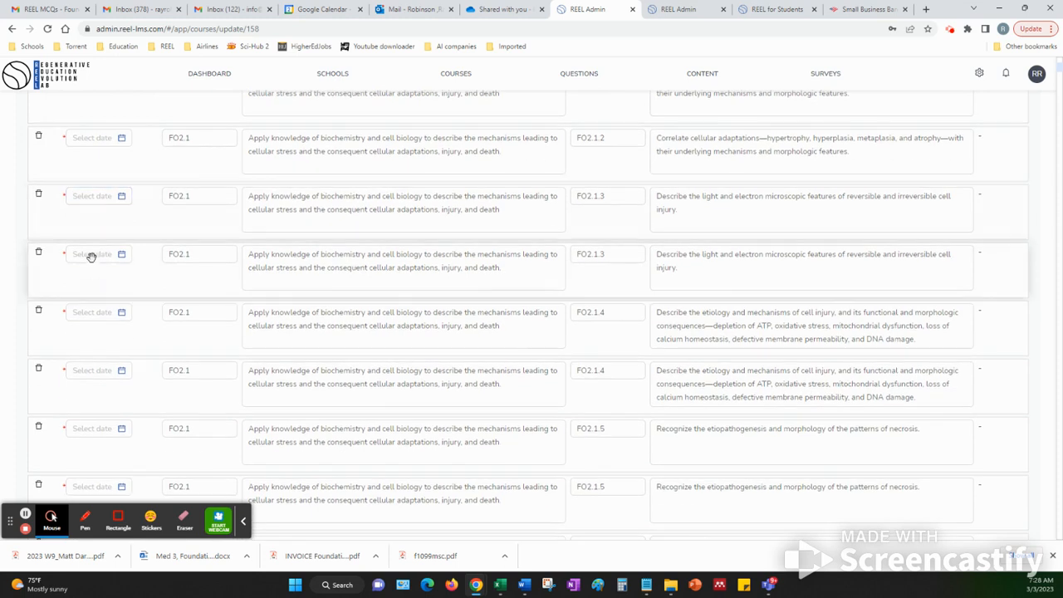
pyautogui.scroll(-2, 91, 258)
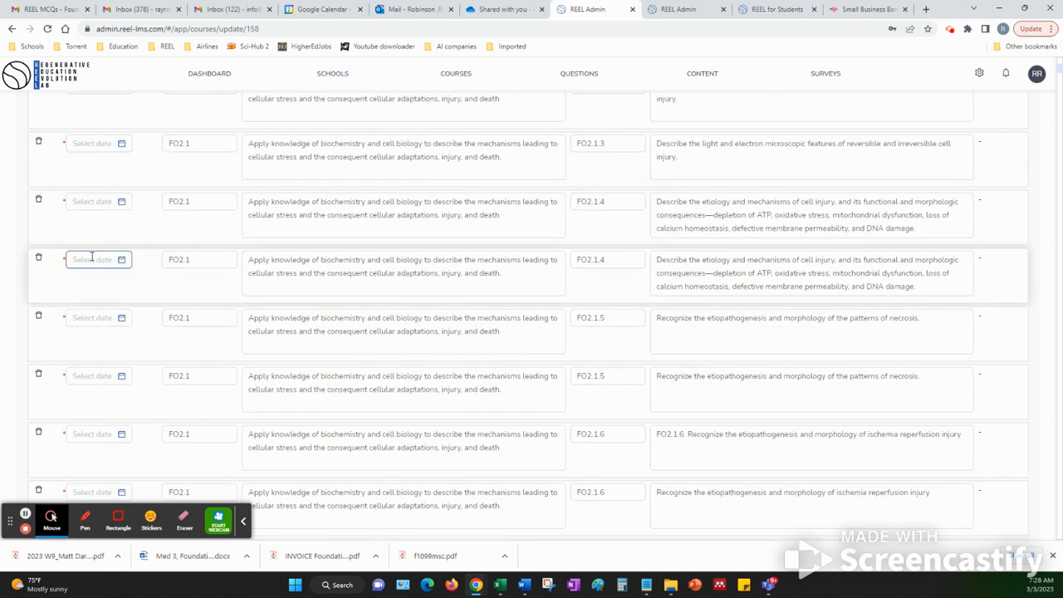
pyautogui.scroll(-2, 92, 262)
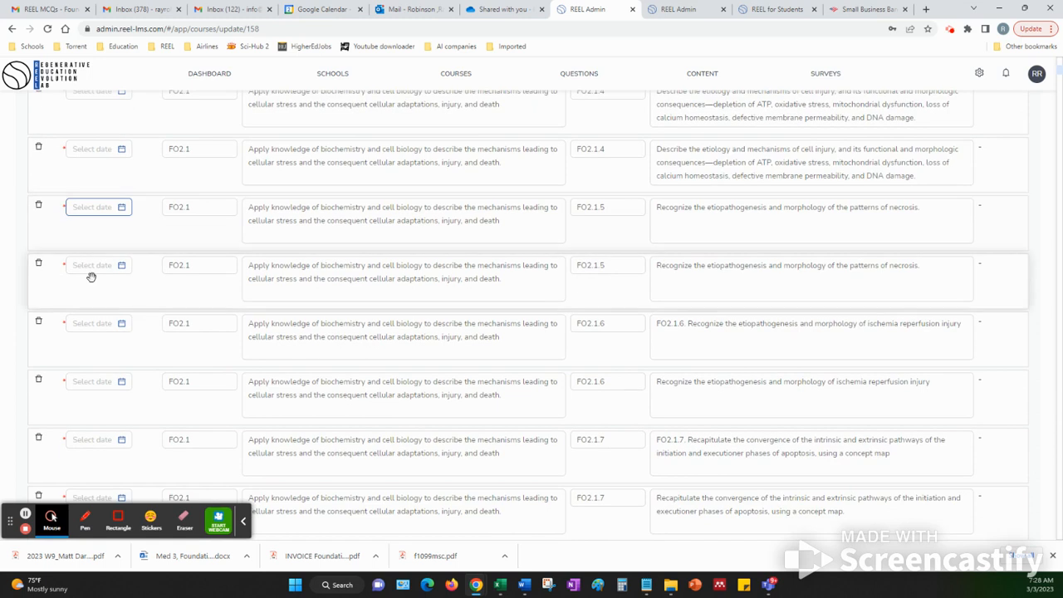
pyautogui.scroll(-1, 92, 266)
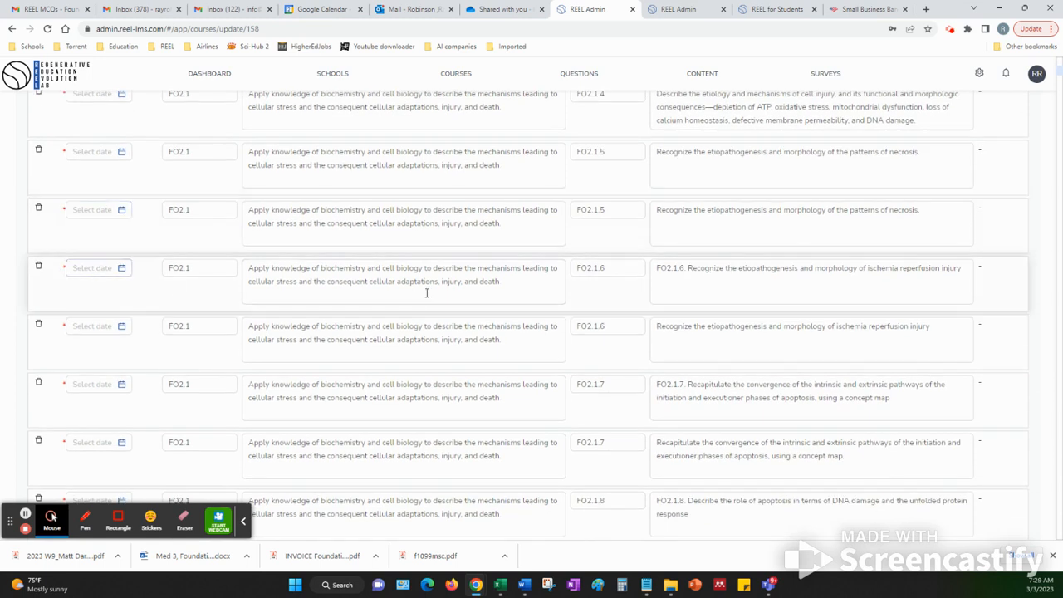
pyautogui.click(621, 267)
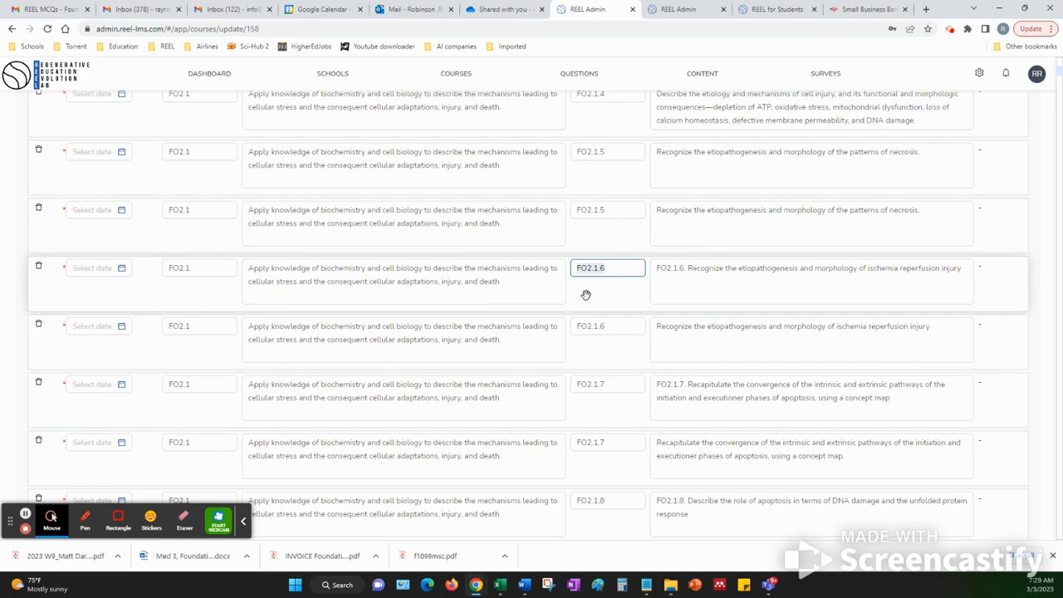
pyautogui.scroll(-4, 591, 297)
pyautogui.scroll(-3, 586, 296)
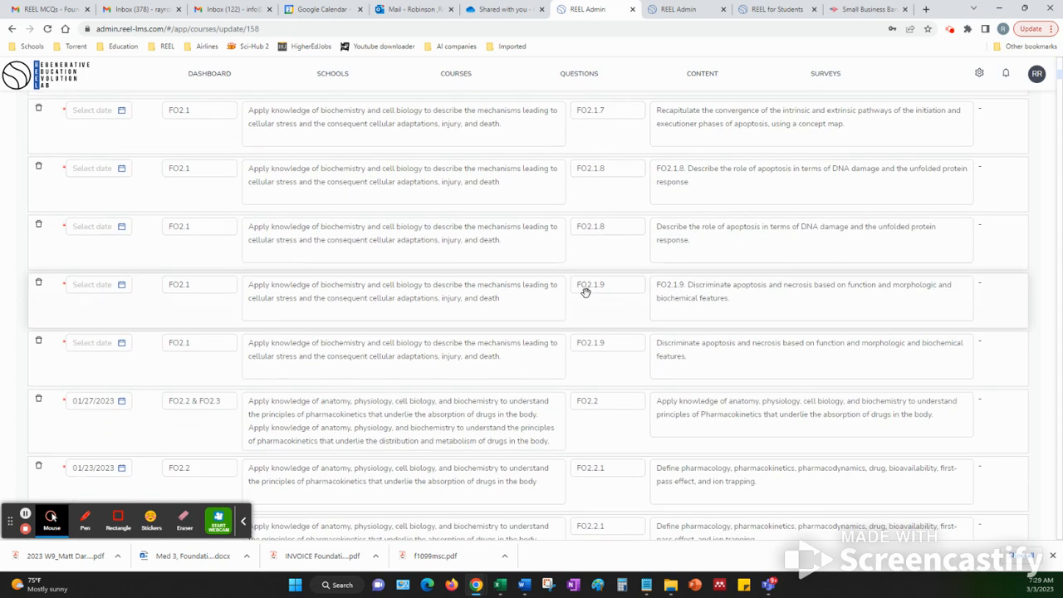
pyautogui.click(175, 345)
pyautogui.click(183, 346)
pyautogui.click(178, 400)
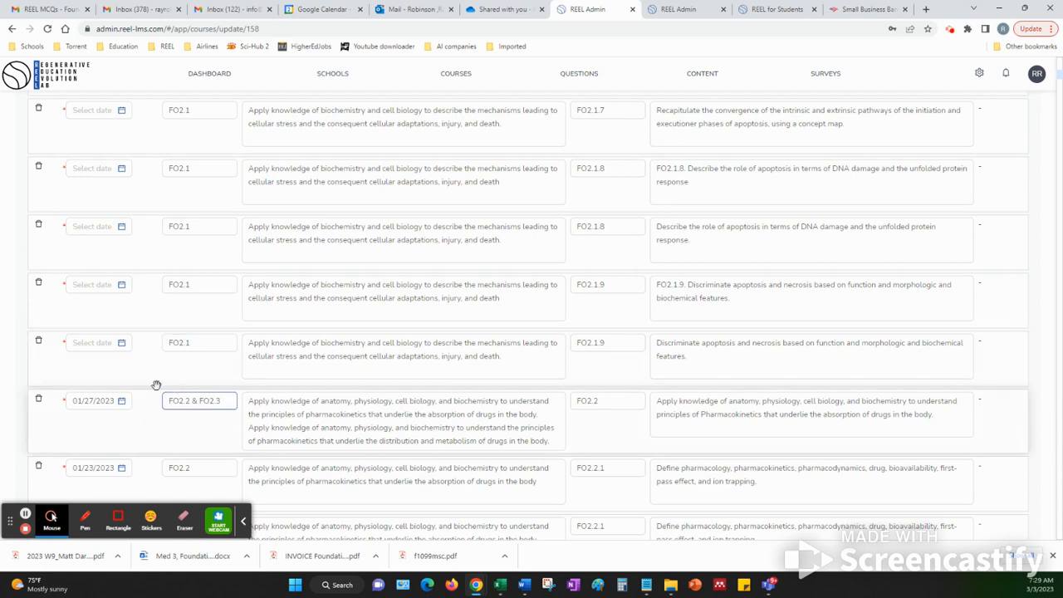
pyautogui.click(109, 348)
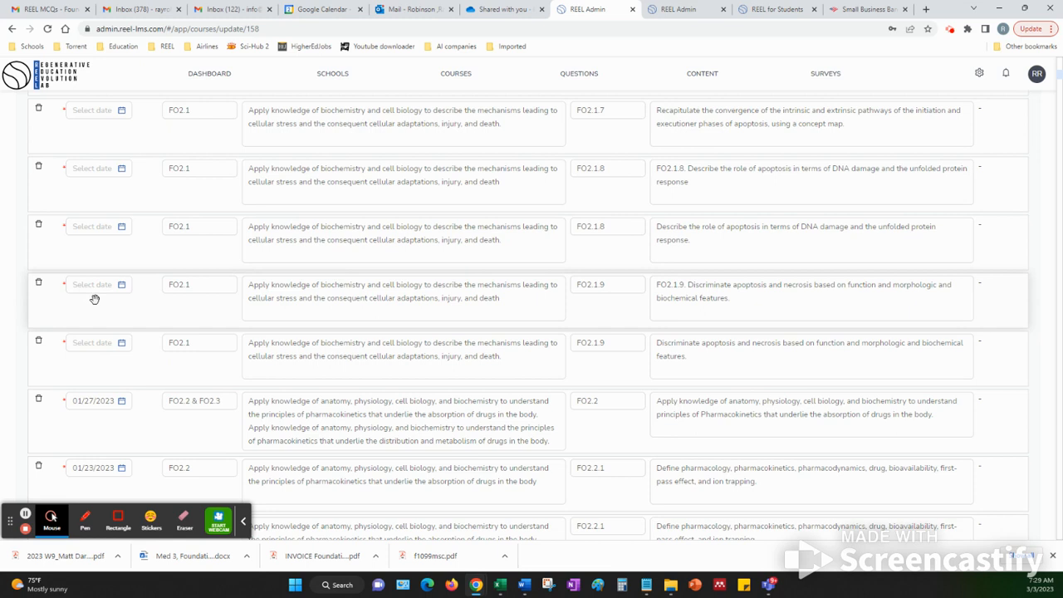
# Set the start date of the FO2.1.1 objective to 01/23/2023 so it fills the undated FO2.1 objectives
pyautogui.scroll(-2, 95, 299)
pyautogui.scroll(4, 95, 299)
pyautogui.scroll(5, 94, 299)
pyautogui.scroll(5, 94, 299)
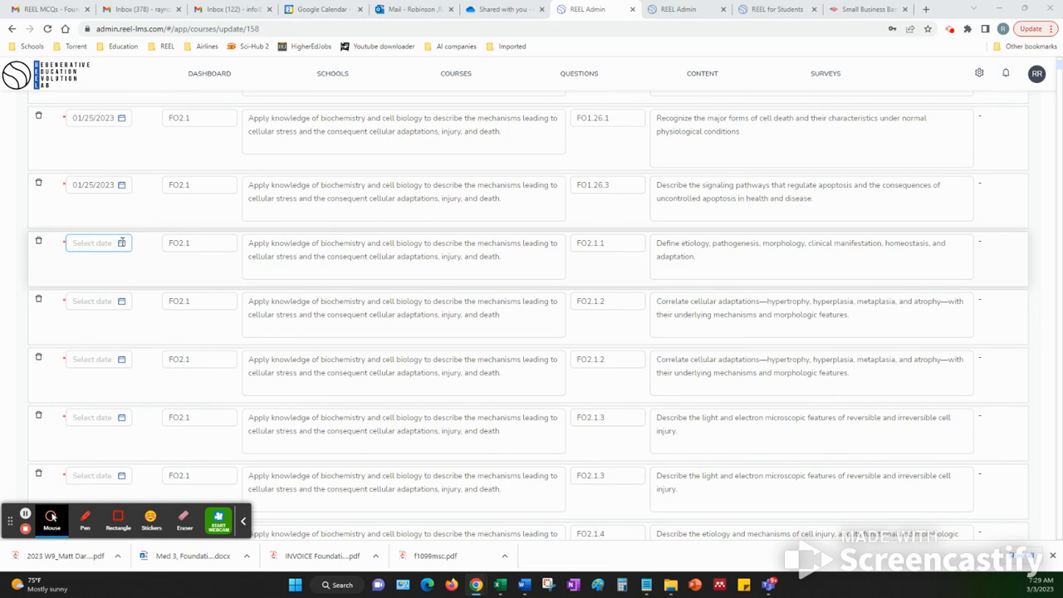
pyautogui.click(122, 242)
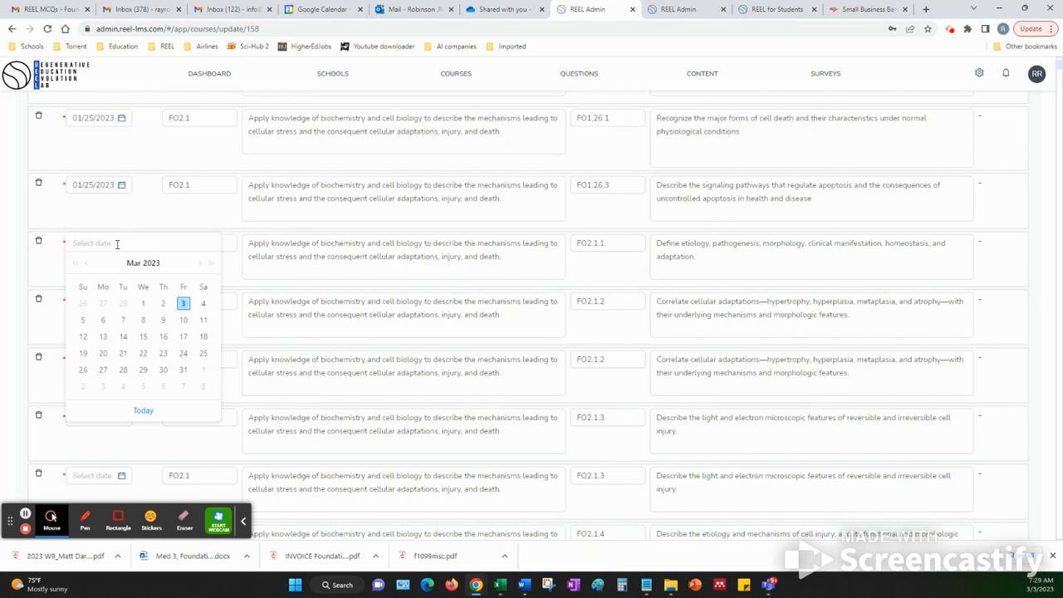
pyautogui.click(87, 263)
pyautogui.click(86, 264)
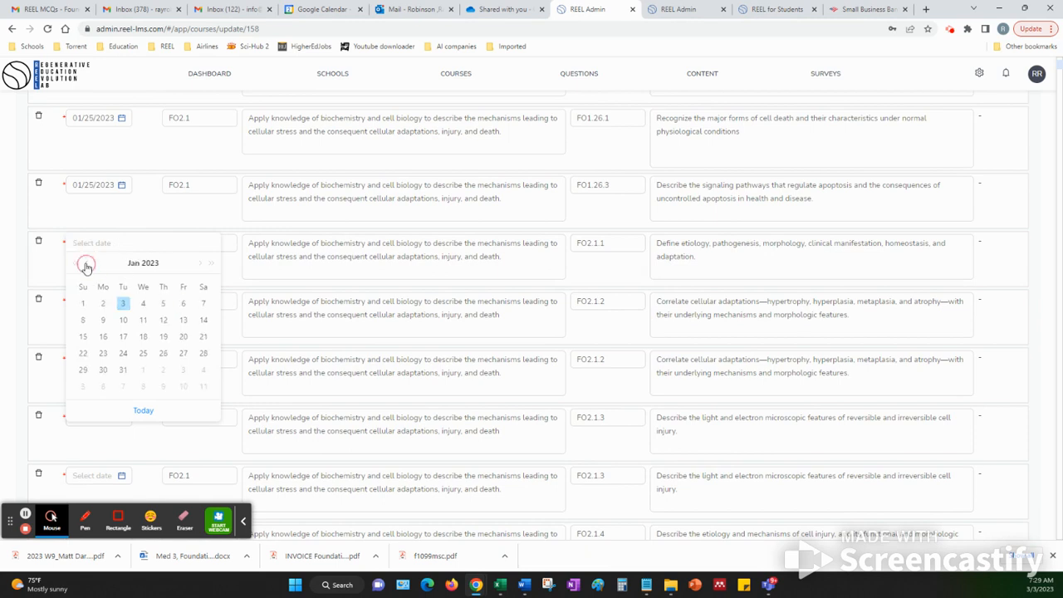
pyautogui.click(103, 358)
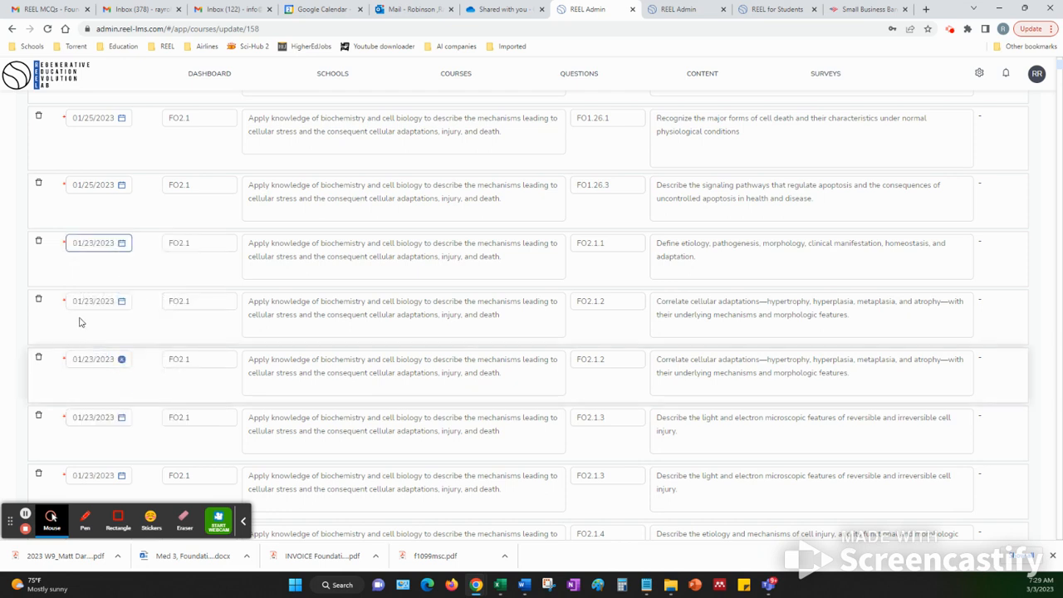
# Delete the duplicate FO2.2.1 learning objective that has the start date 01/23/2023
pyautogui.scroll(-1, 97, 266)
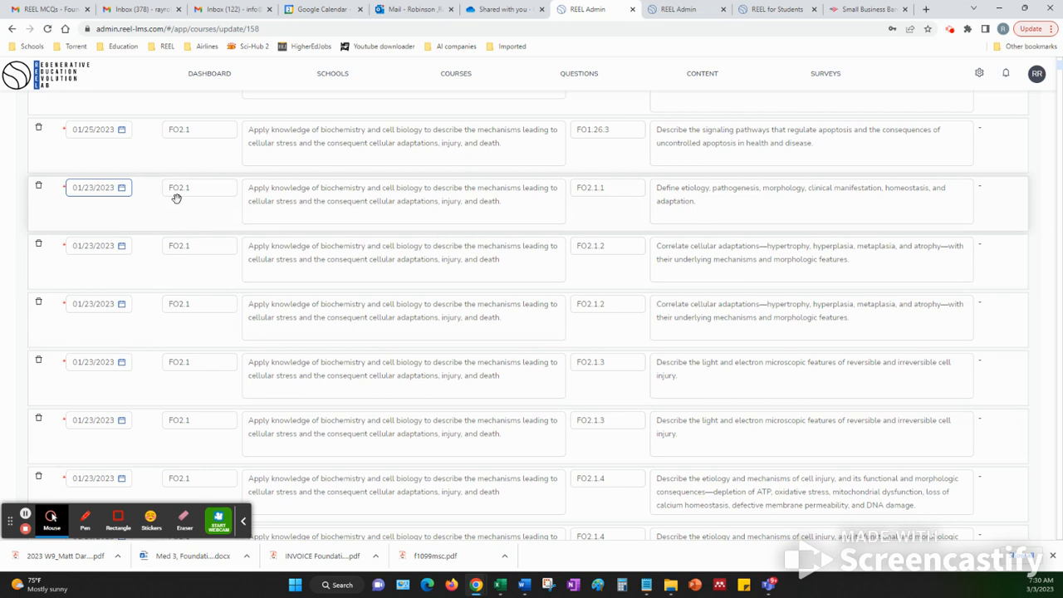
pyautogui.scroll(-1, 164, 313)
pyautogui.scroll(-1, 164, 313)
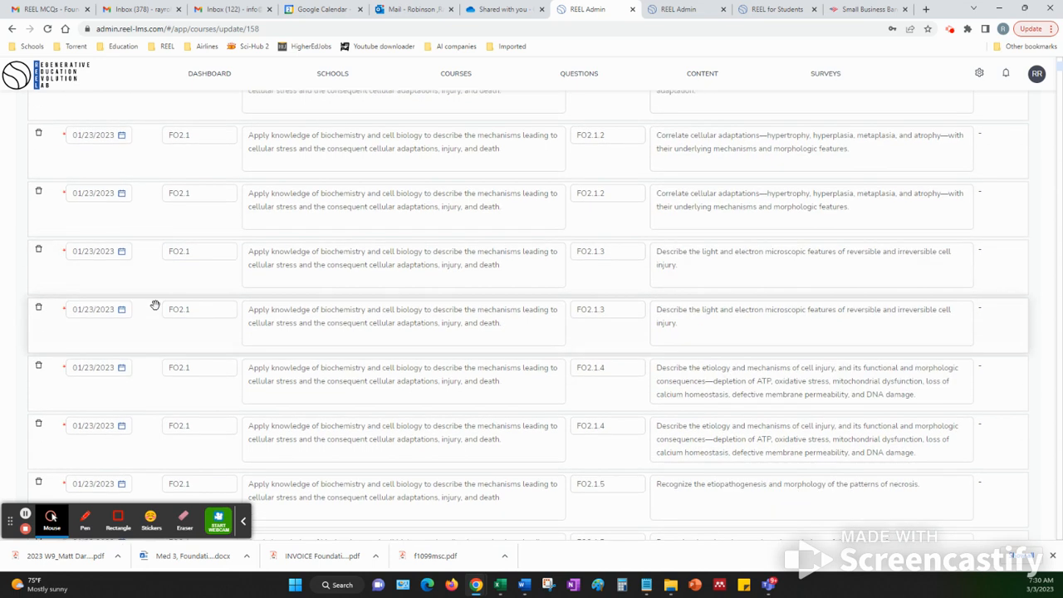
pyautogui.scroll(-6, 155, 305)
pyautogui.scroll(-5, 155, 305)
pyautogui.scroll(-1, 155, 305)
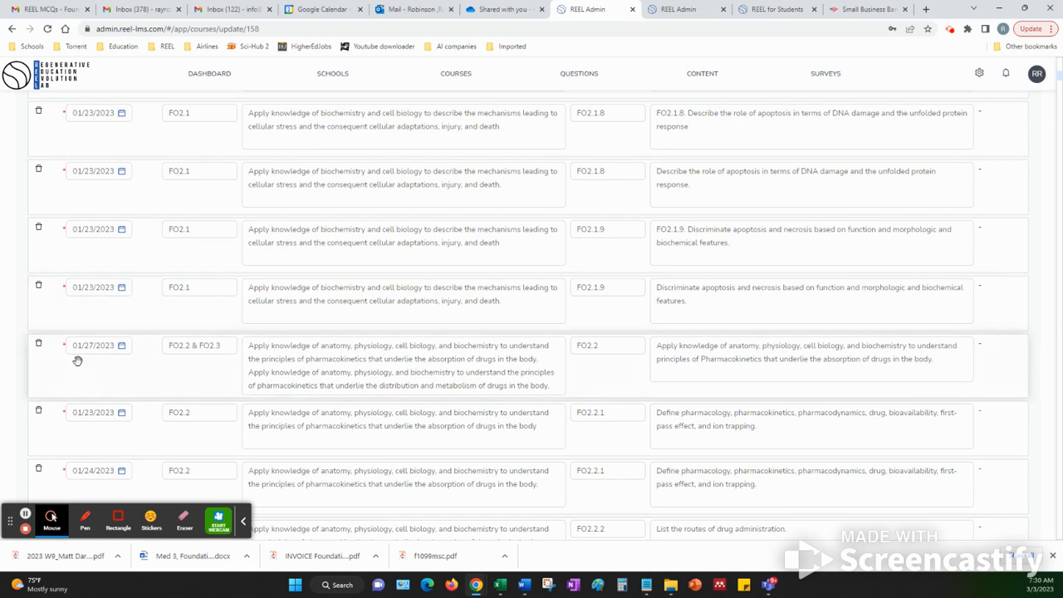
pyautogui.scroll(-1, 89, 353)
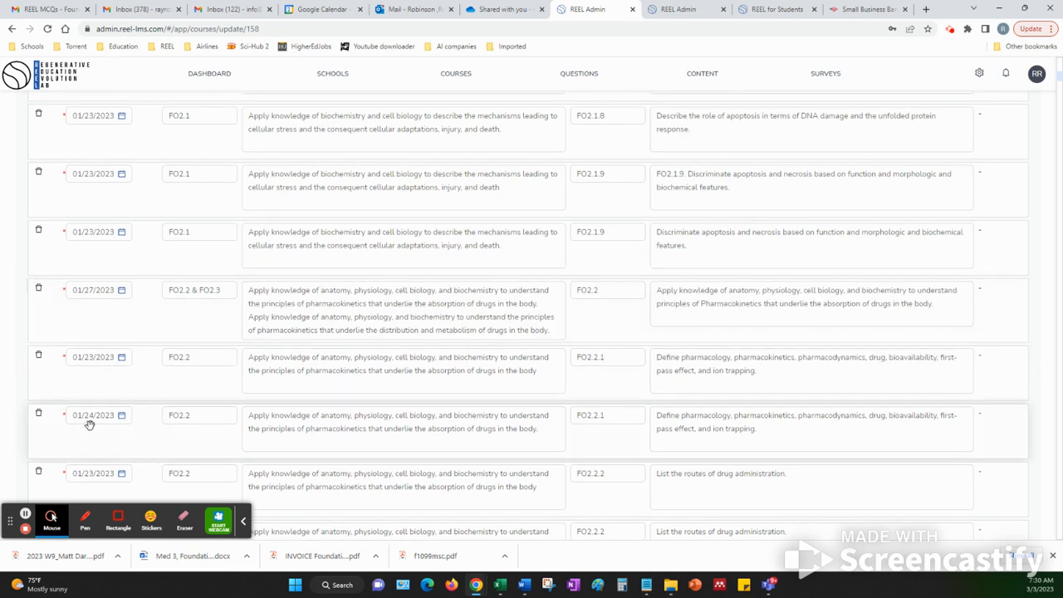
pyautogui.click(90, 421)
pyautogui.click(93, 358)
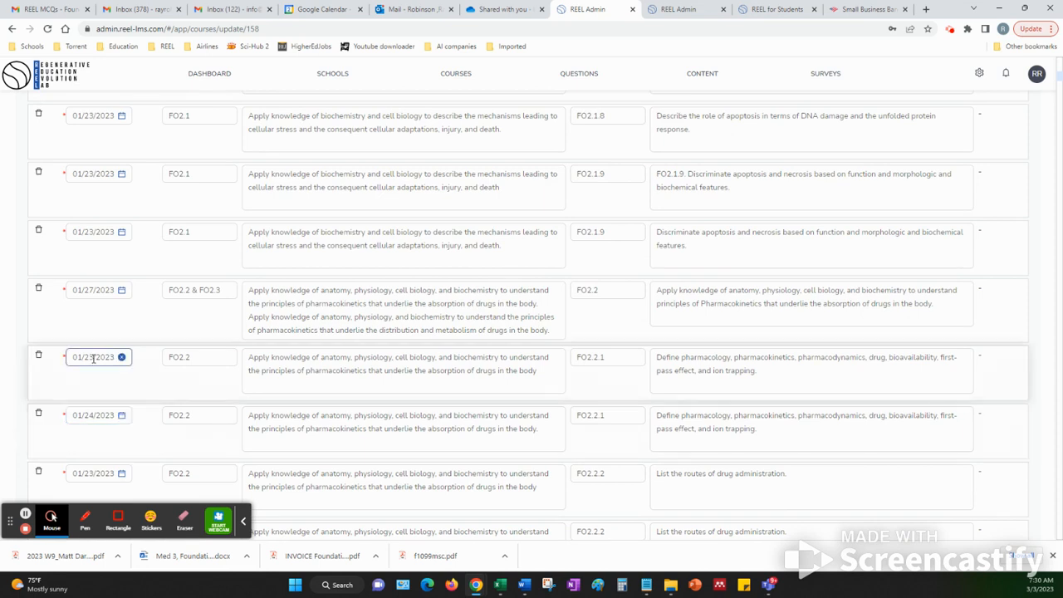
pyautogui.click(39, 357)
pyautogui.click(39, 357)
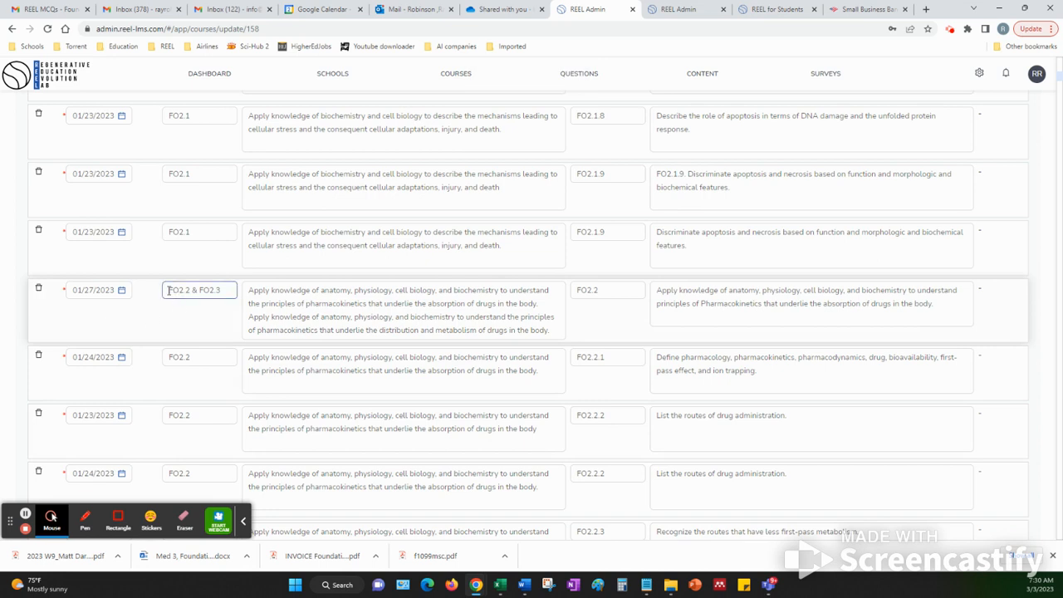
# Search the page for the opening words of the FO2.2 learning objective dated 01/27/2023 and go through the matches
pyautogui.moveTo(656, 290); pyautogui.dragTo(899, 292)
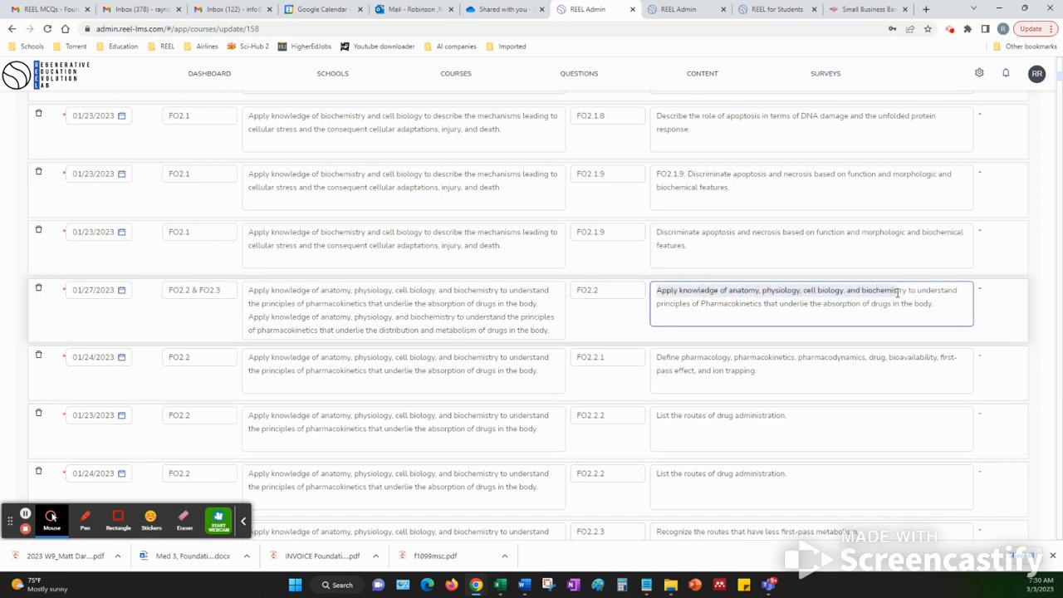
pyautogui.hotkey('ctrl', 'f')
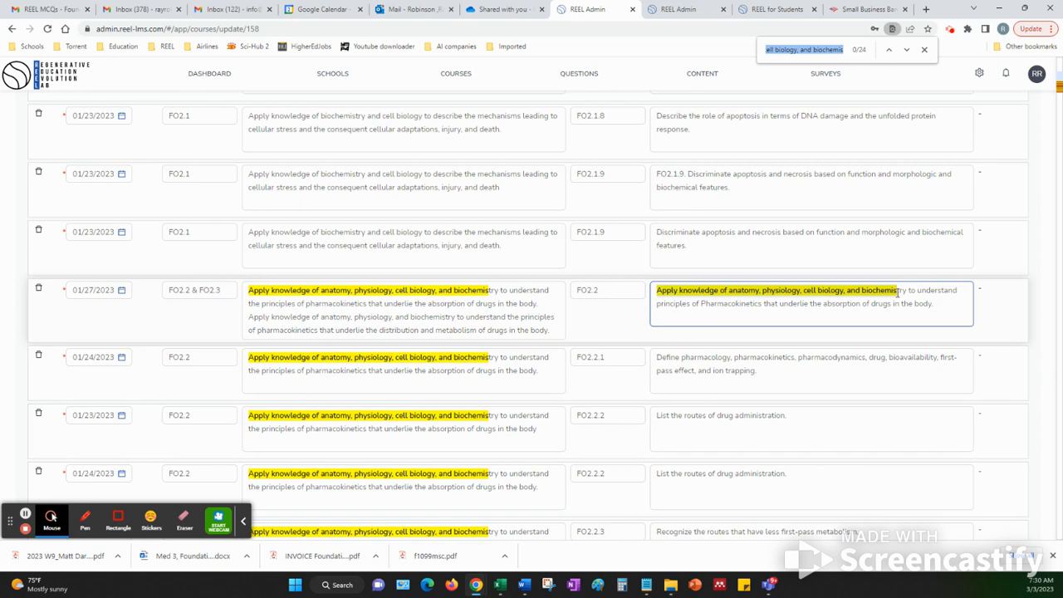
pyautogui.press('Return')
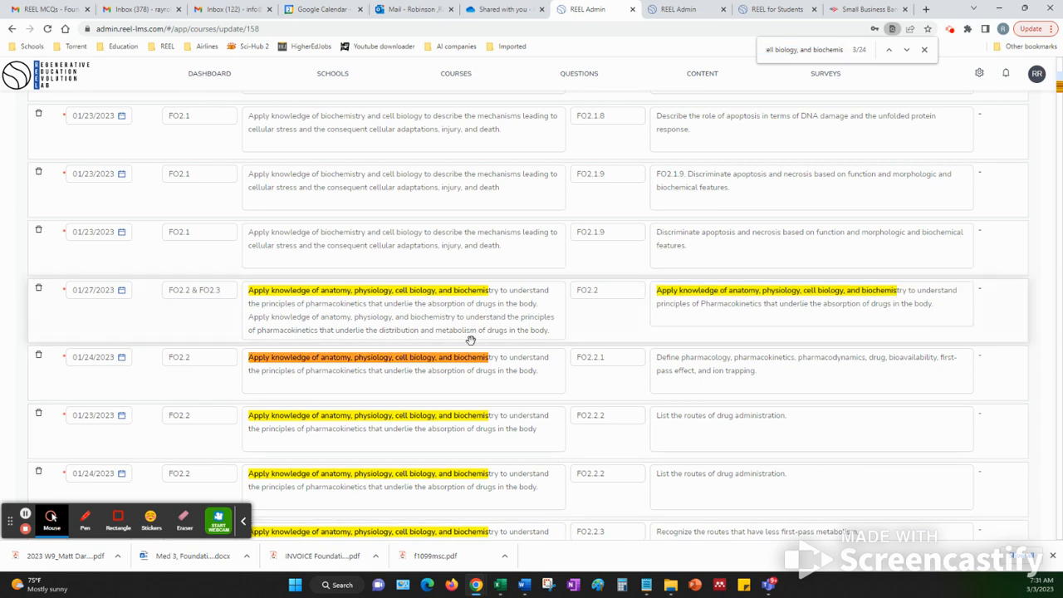
pyautogui.scroll(-2, 470, 341)
pyautogui.scroll(2, 470, 341)
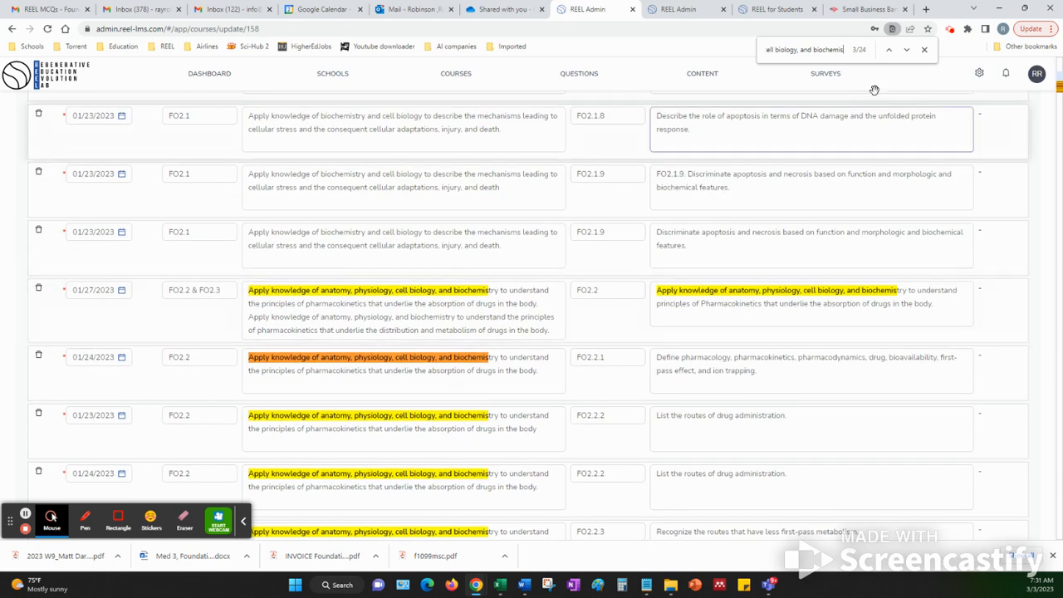
pyautogui.click(906, 50)
pyautogui.click(907, 50)
pyautogui.click(908, 50)
pyautogui.click(908, 50)
pyautogui.click(908, 50)
pyautogui.click(908, 50)
pyautogui.click(908, 50)
pyautogui.click(908, 50)
pyautogui.click(909, 50)
pyautogui.click(908, 50)
pyautogui.click(908, 49)
pyautogui.click(908, 50)
pyautogui.click(908, 50)
pyautogui.click(908, 49)
pyautogui.click(908, 50)
pyautogui.click(908, 49)
pyautogui.click(908, 50)
pyautogui.click(908, 50)
pyautogui.click(908, 50)
pyautogui.click(908, 50)
pyautogui.click(908, 49)
pyautogui.click(908, 50)
pyautogui.click(908, 49)
pyautogui.click(908, 49)
pyautogui.click(908, 50)
pyautogui.click(908, 50)
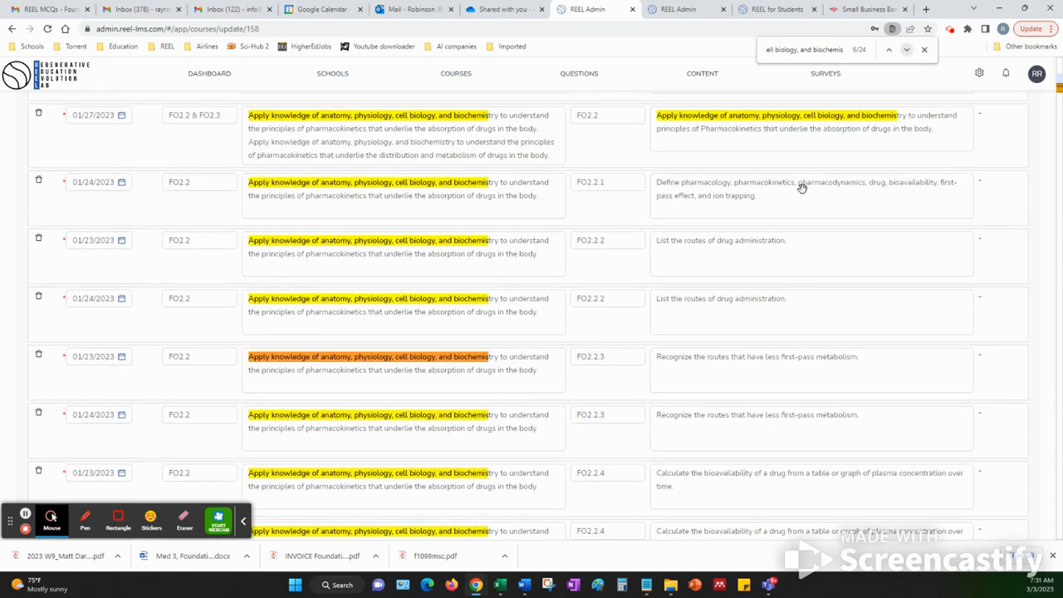
# Delete the FO2.2 learning objective whose goal number is FO2.2 & FO2.3, after checking its text against its goal
pyautogui.click(700, 253)
pyautogui.scroll(1, 700, 265)
pyautogui.click(689, 185)
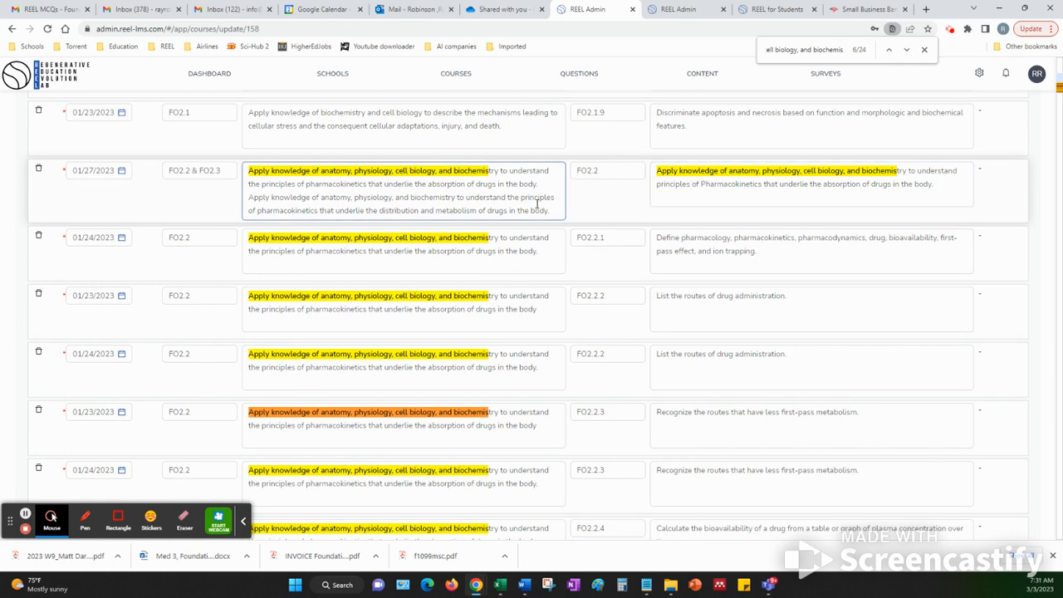
pyautogui.click(689, 179)
pyautogui.tripleClick(730, 179)
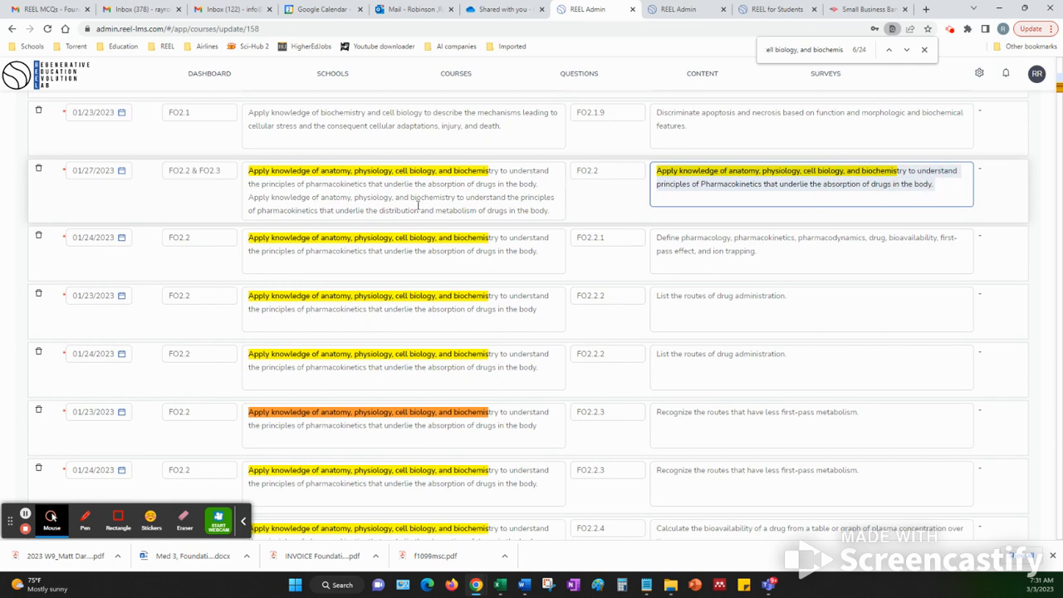
pyautogui.scroll(2, 190, 260)
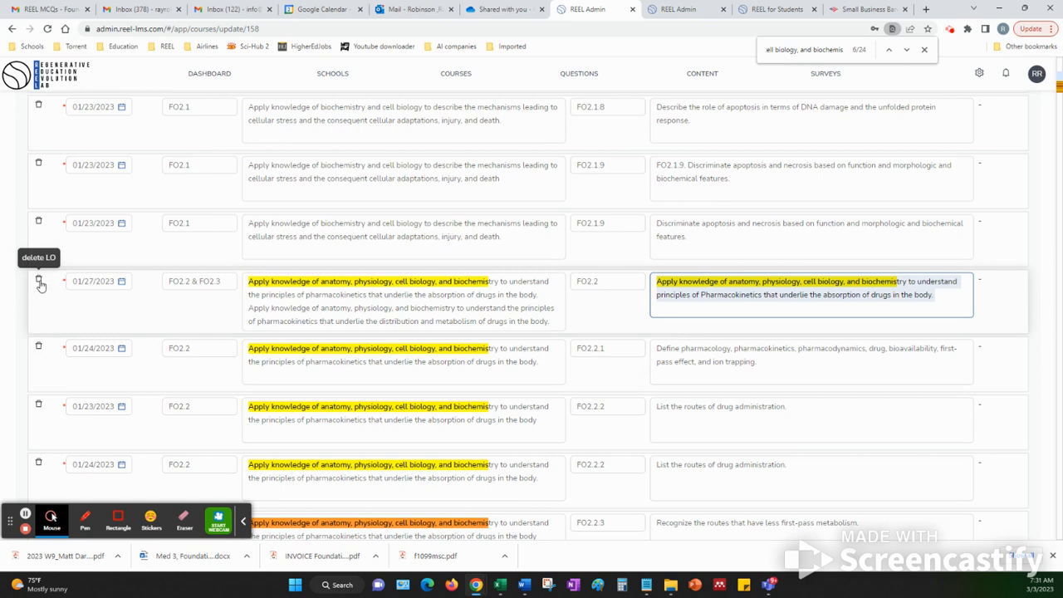
pyautogui.click(39, 281)
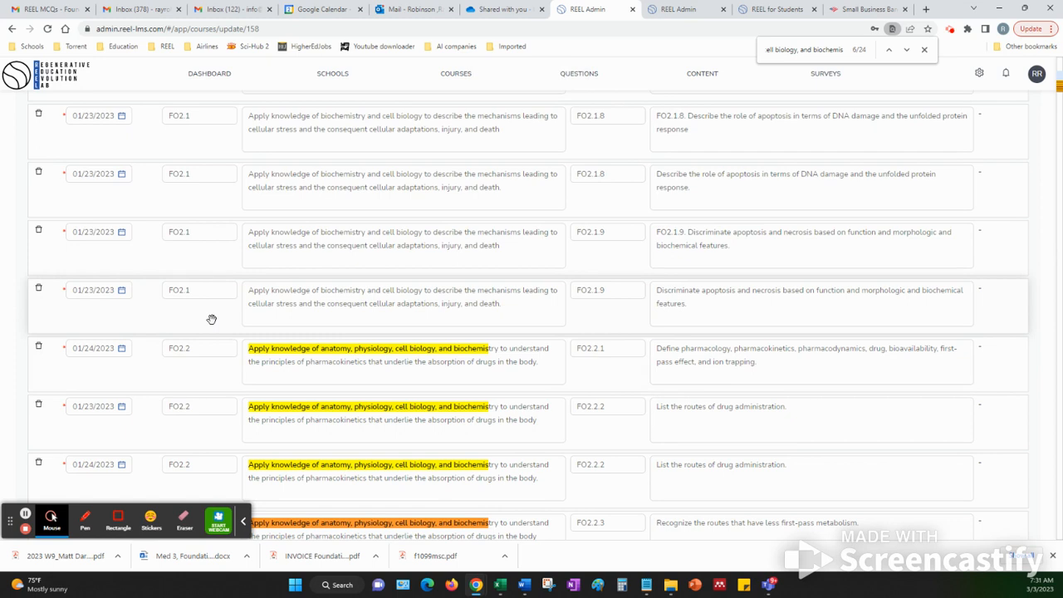
# Close the page search and review the start dates of the remaining FO2.1 and FO2.2 objectives
pyautogui.scroll(-1, 212, 319)
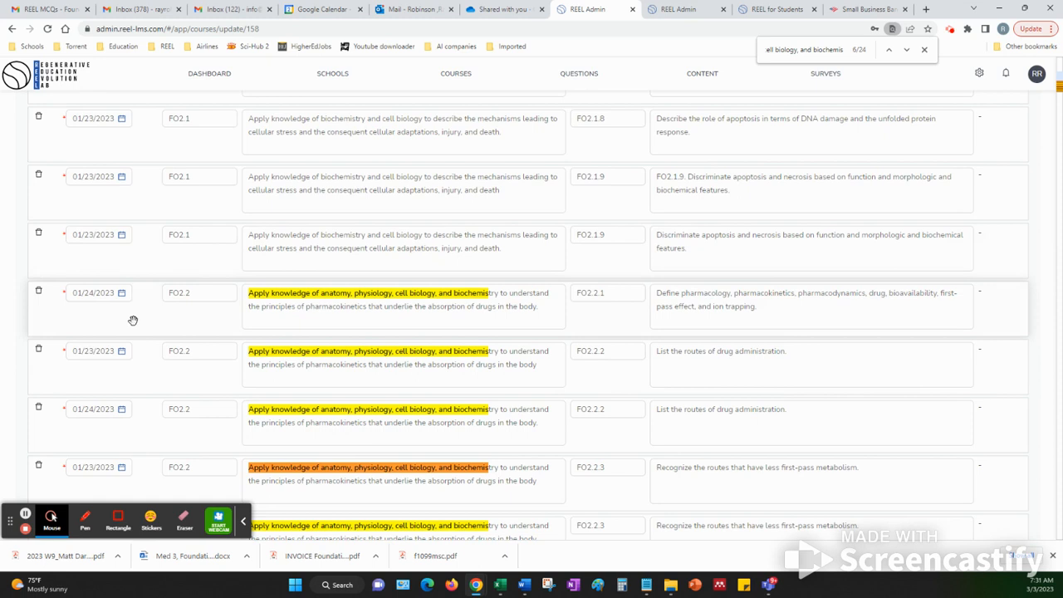
pyautogui.scroll(-1, 133, 318)
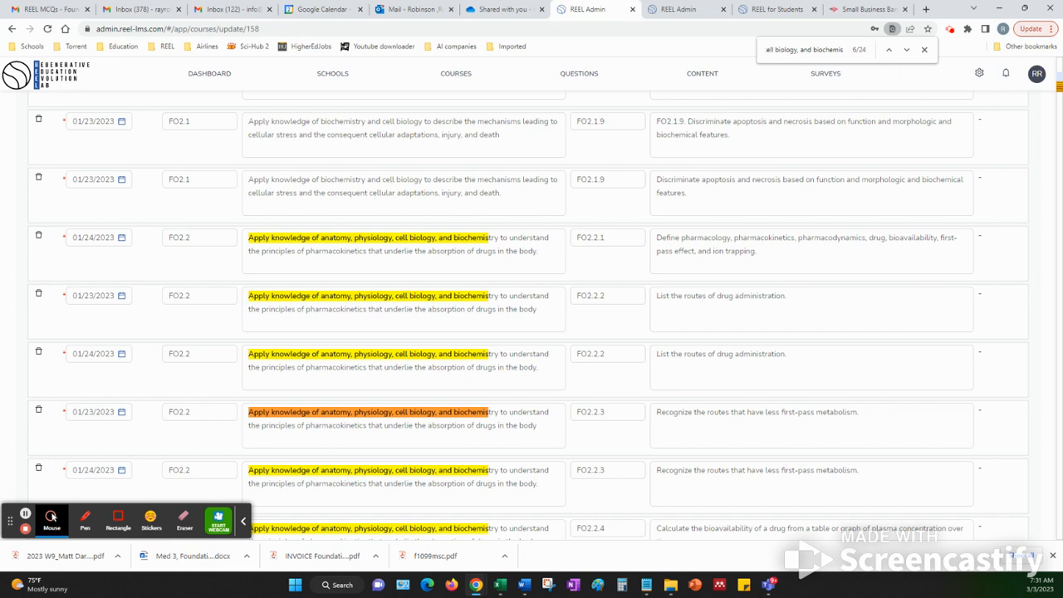
pyautogui.click(924, 51)
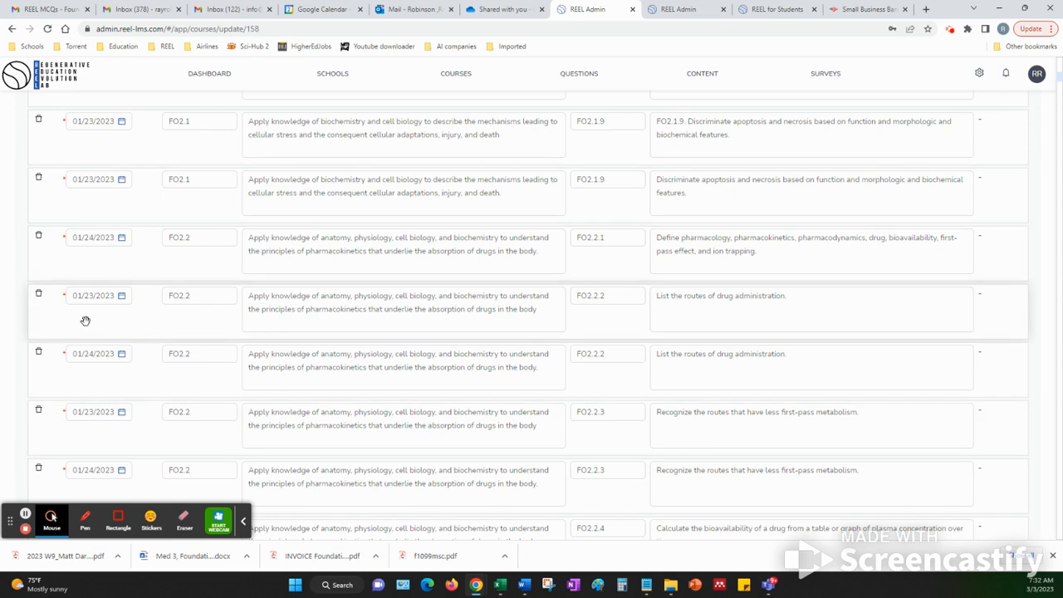
pyautogui.scroll(3, 123, 344)
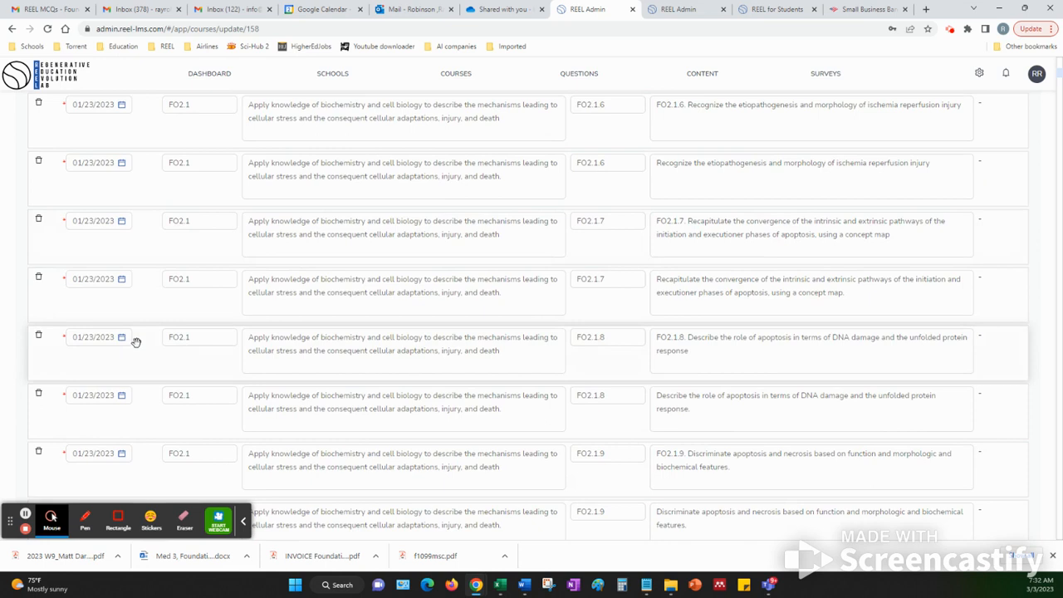
pyautogui.scroll(-1, 137, 343)
pyautogui.scroll(-2, 136, 342)
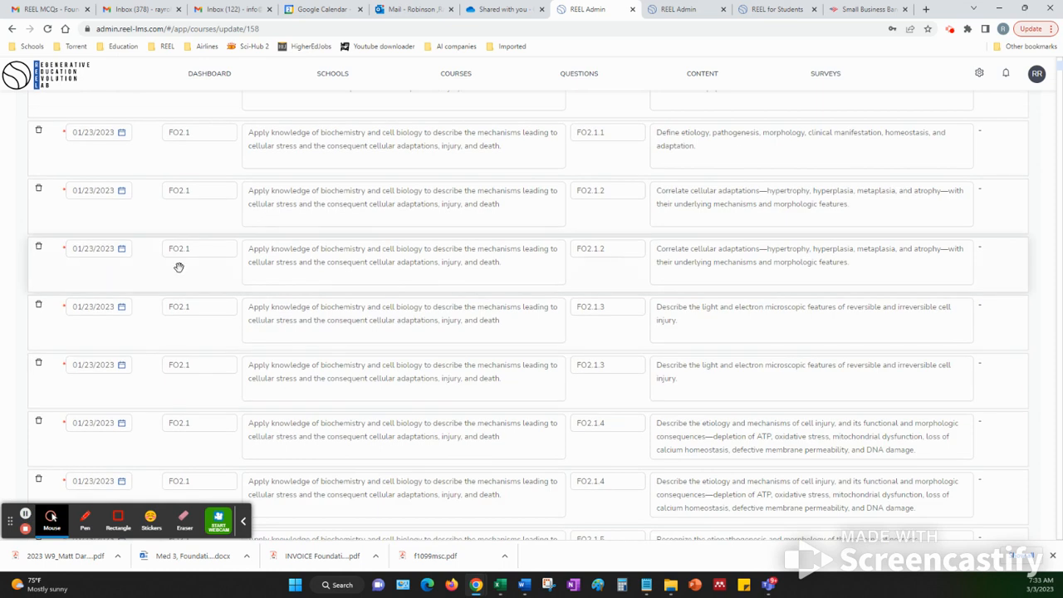
# Compare the wording of the two FO2.1.2 learning objectives and delete the first copy
pyautogui.click(406, 208)
pyautogui.moveTo(612, 190); pyautogui.dragTo(560, 193)
pyautogui.moveTo(656, 190); pyautogui.dragTo(742, 206)
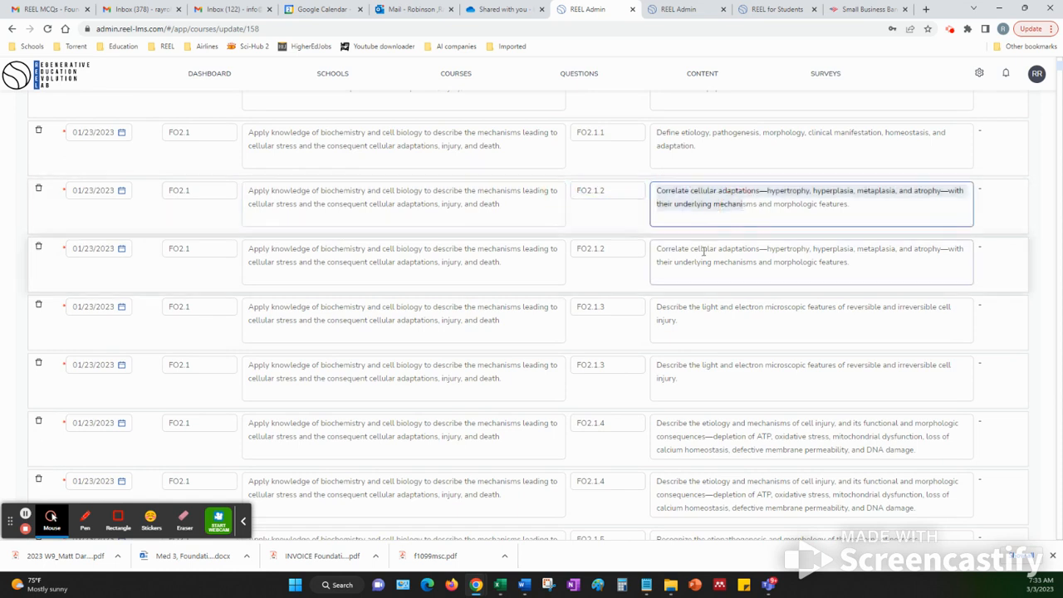
pyautogui.moveTo(666, 251); pyautogui.dragTo(713, 262)
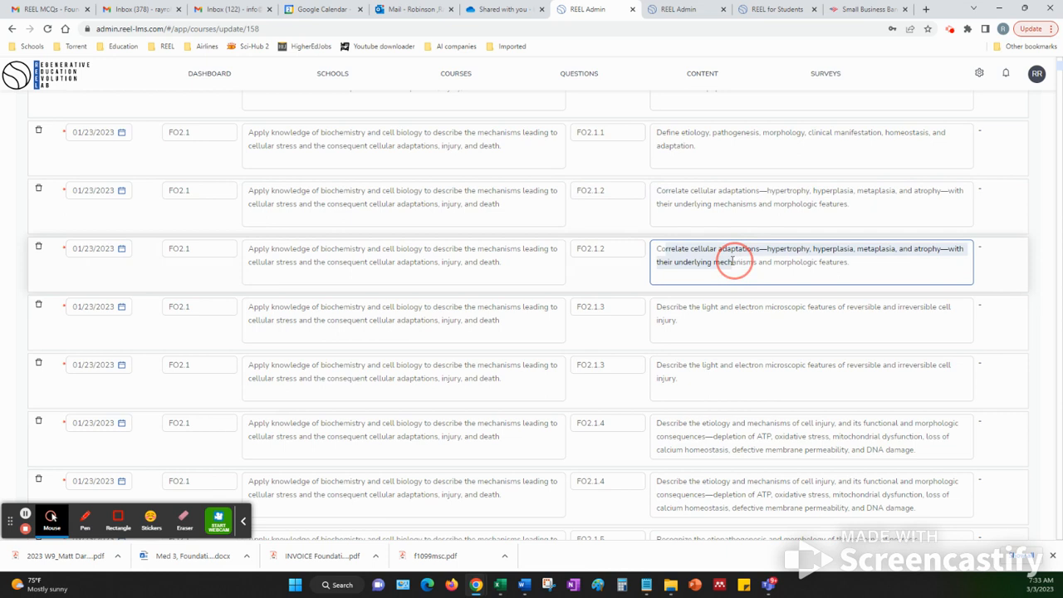
pyautogui.click(39, 248)
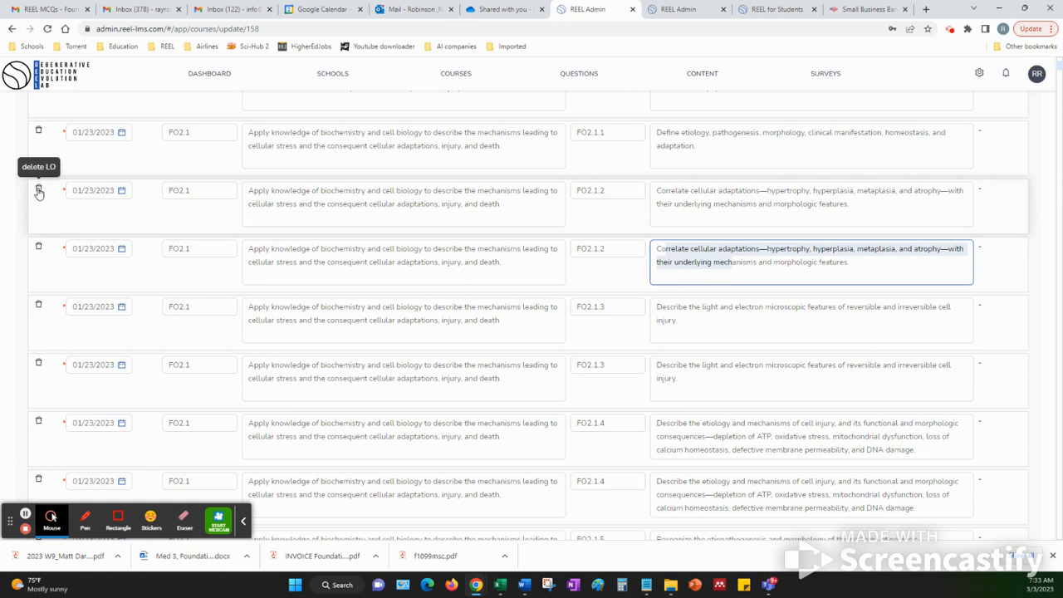
pyautogui.click(38, 191)
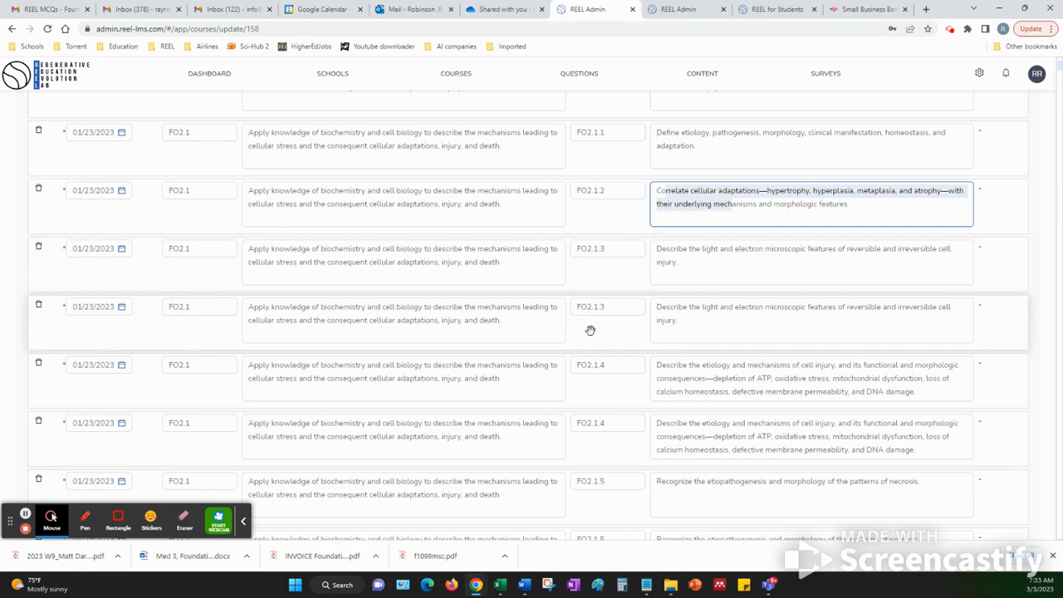
# Delete the first copy of each duplicated FO2.1.3, FO2.1.4 and FO2.1.5 learning objective
pyautogui.click(39, 252)
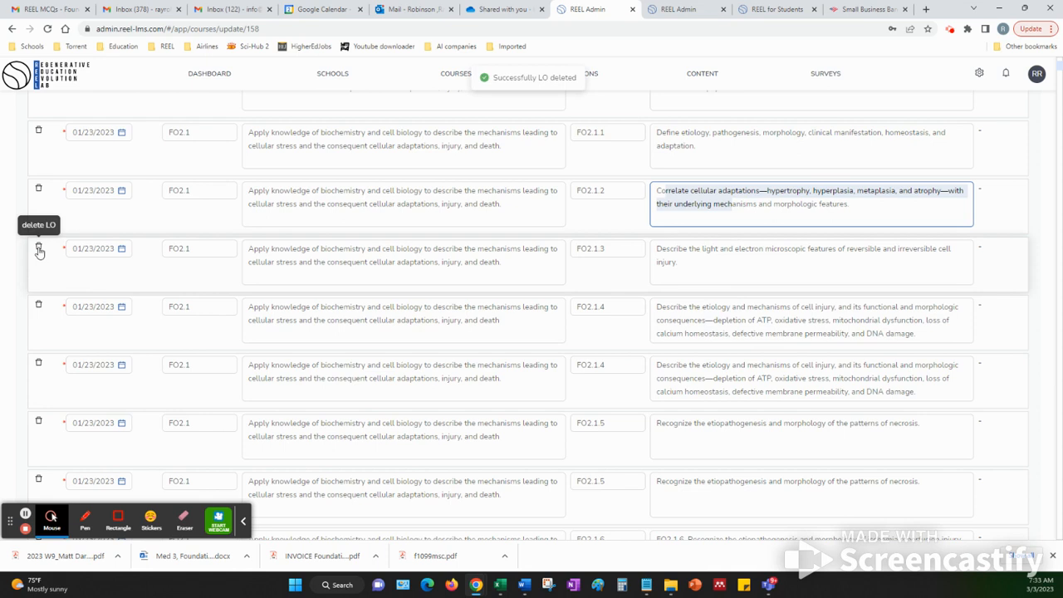
pyautogui.scroll(-1, 50, 257)
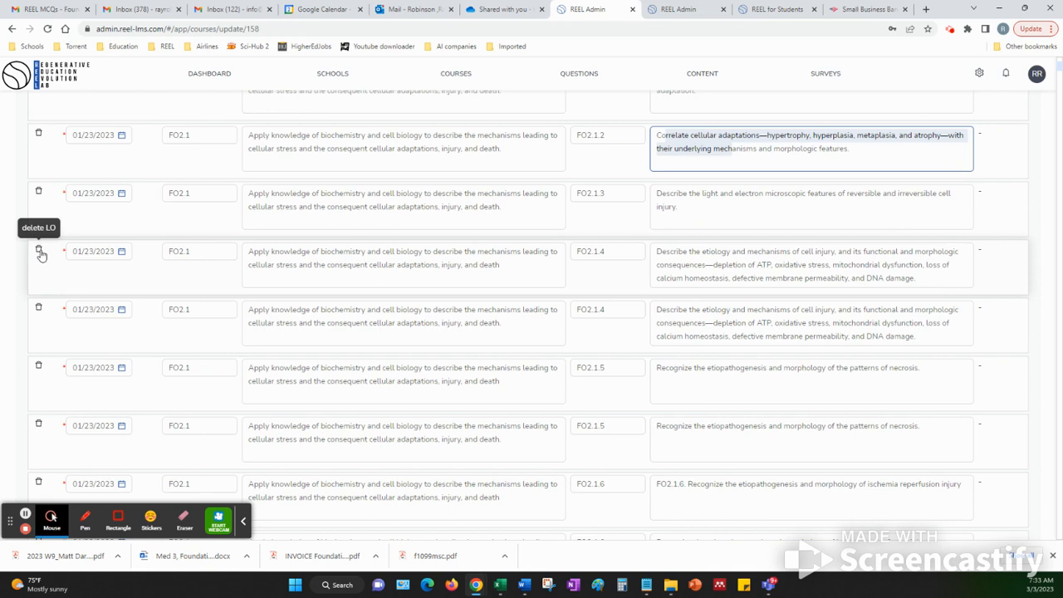
pyautogui.click(40, 254)
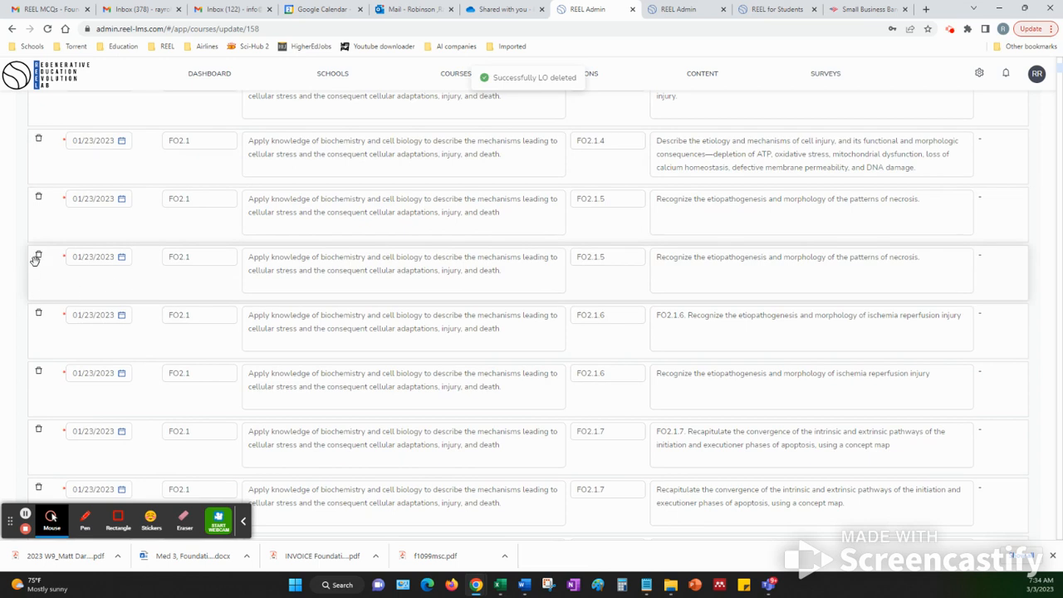
pyautogui.click(38, 199)
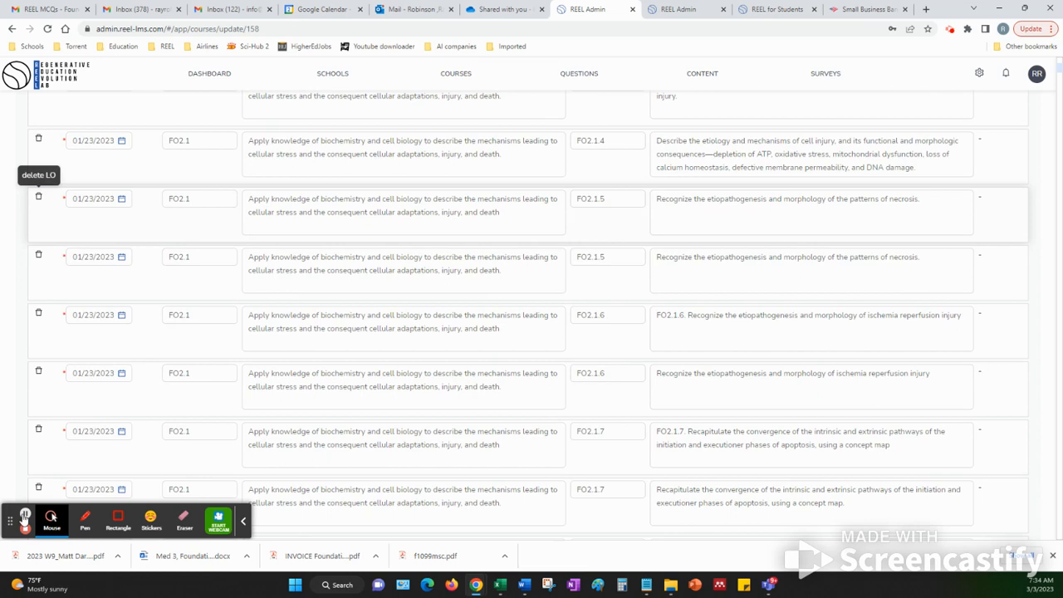
pyautogui.click(25, 515)
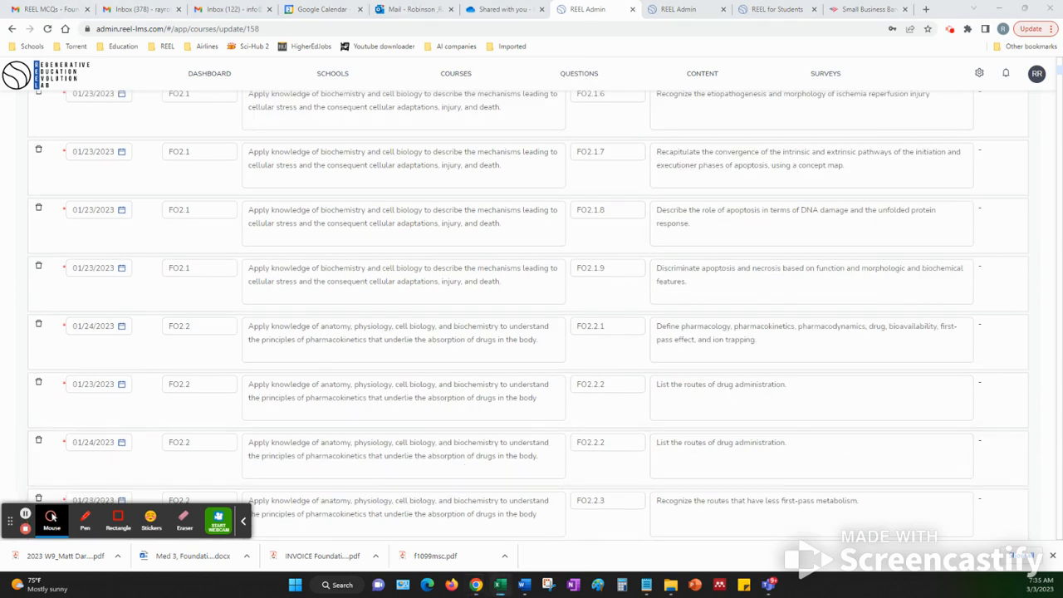
# Switch to the Excel workbook of Foundations 2 learning objective dates and check the dates listed for FO2.1.5 and FO2.1.6
pyautogui.hotkey('alt', 'Tab')
pyautogui.moveTo(182, 172); pyautogui.dragTo(727, 29)
pyautogui.scroll(-1, 526, 338)
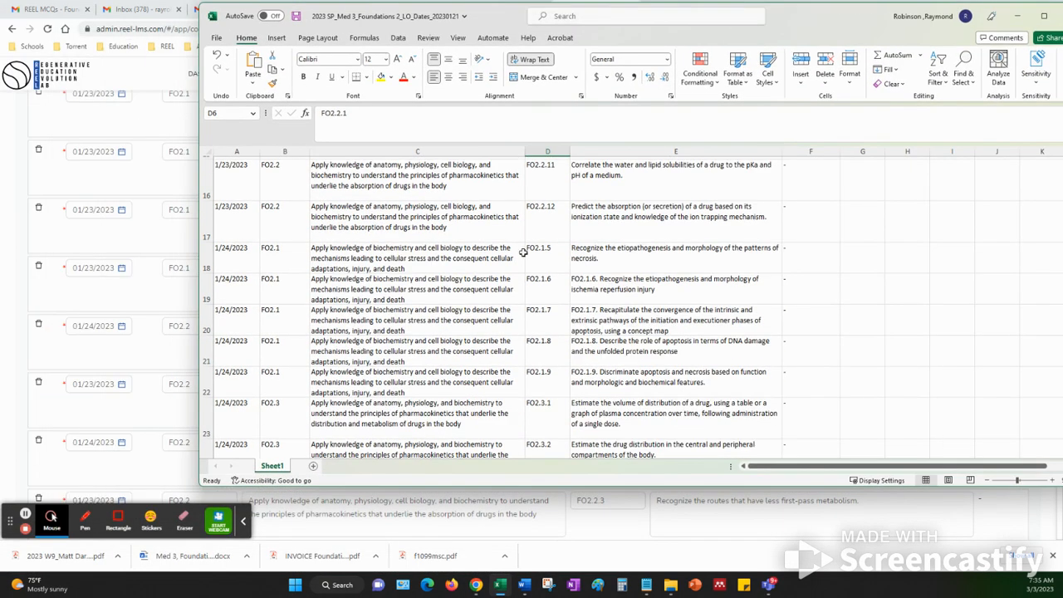
pyautogui.click(545, 255)
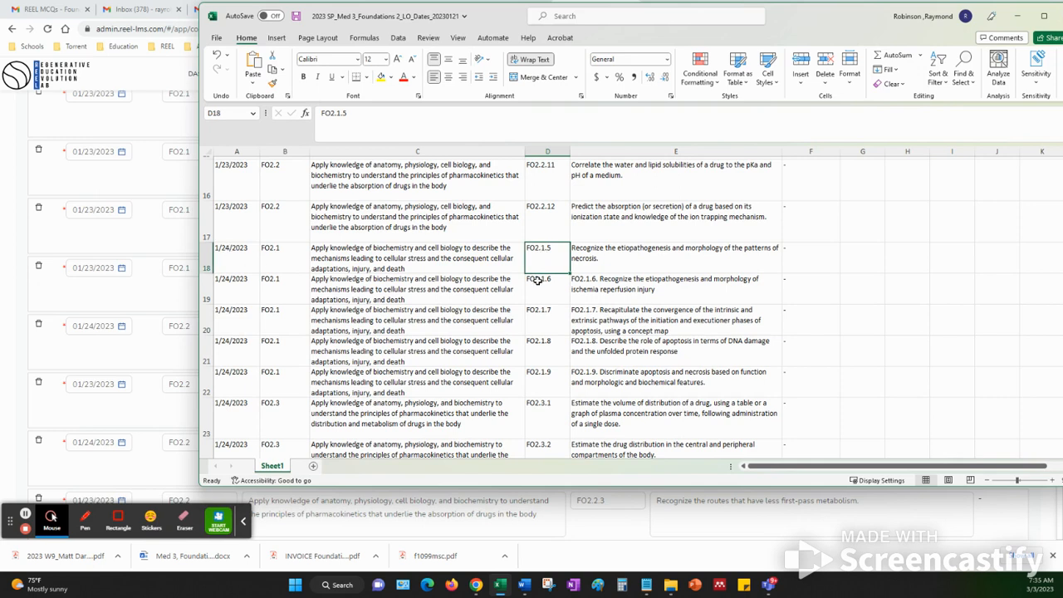
pyautogui.click(542, 283)
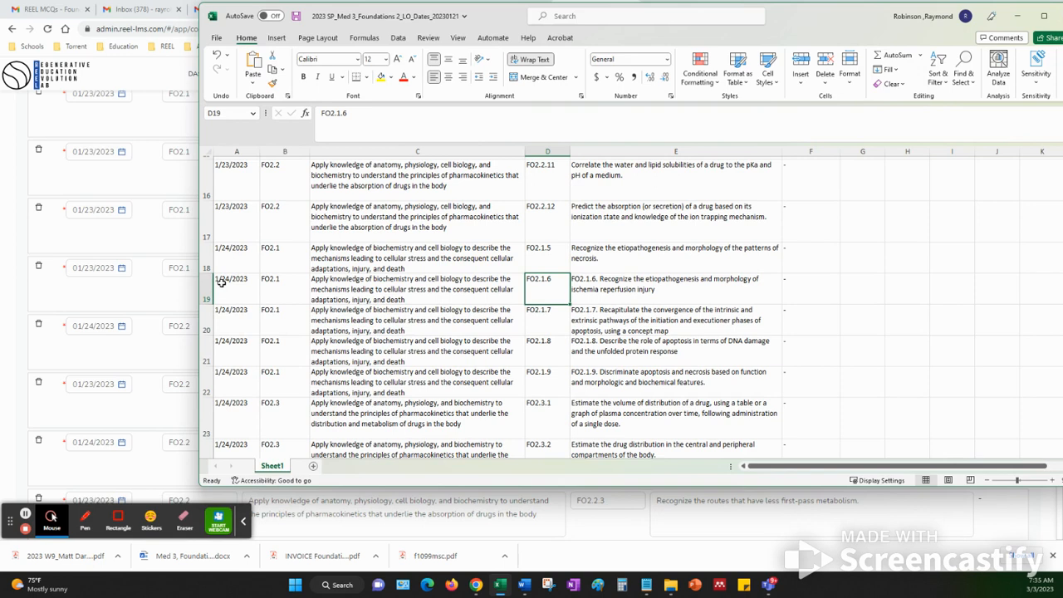
# Compare the spreadsheet date of FO2.1.4 with that of FO2.1.5, and move the workbook away from the admin page
pyautogui.scroll(3, 523, 304)
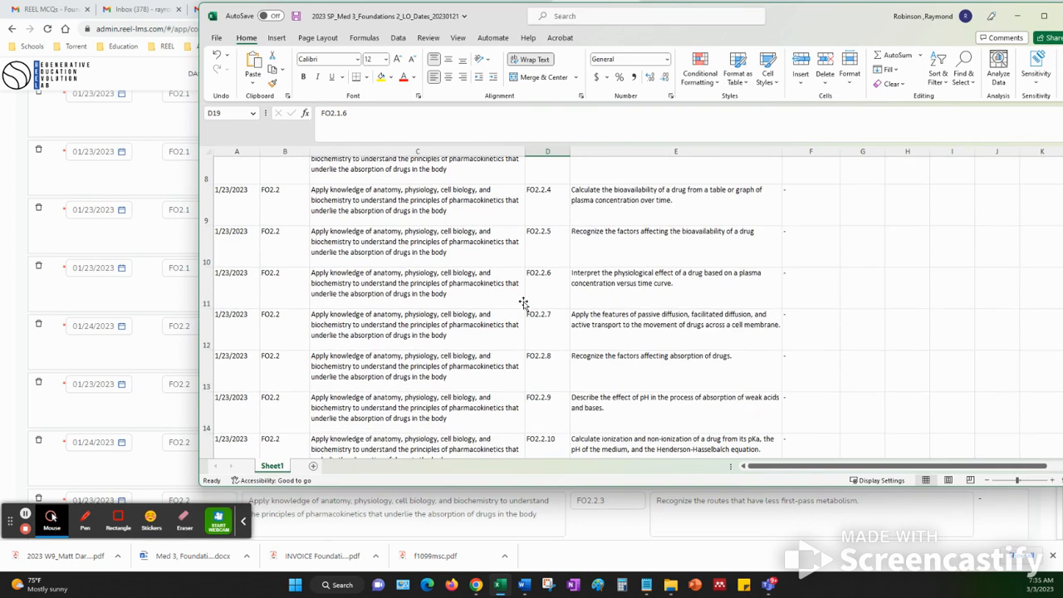
pyautogui.scroll(3, 524, 303)
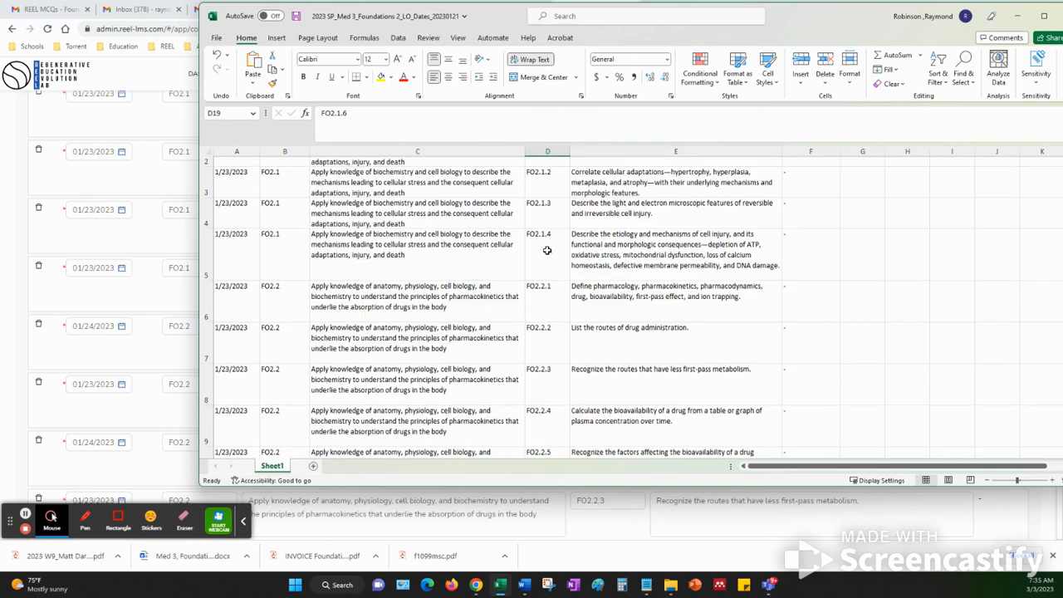
pyautogui.click(544, 236)
pyautogui.click(223, 242)
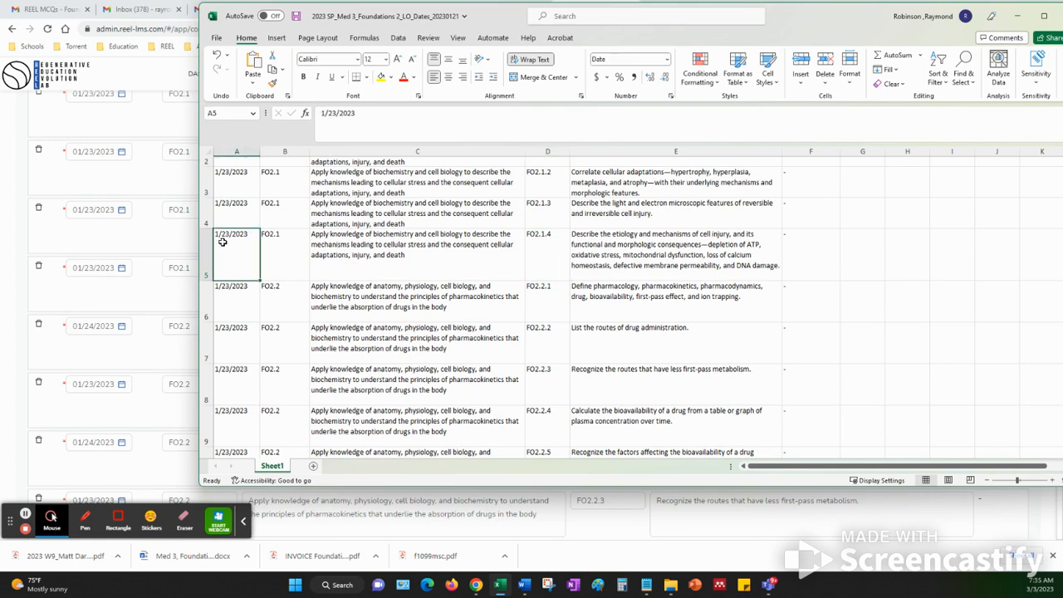
pyautogui.scroll(-3, 476, 363)
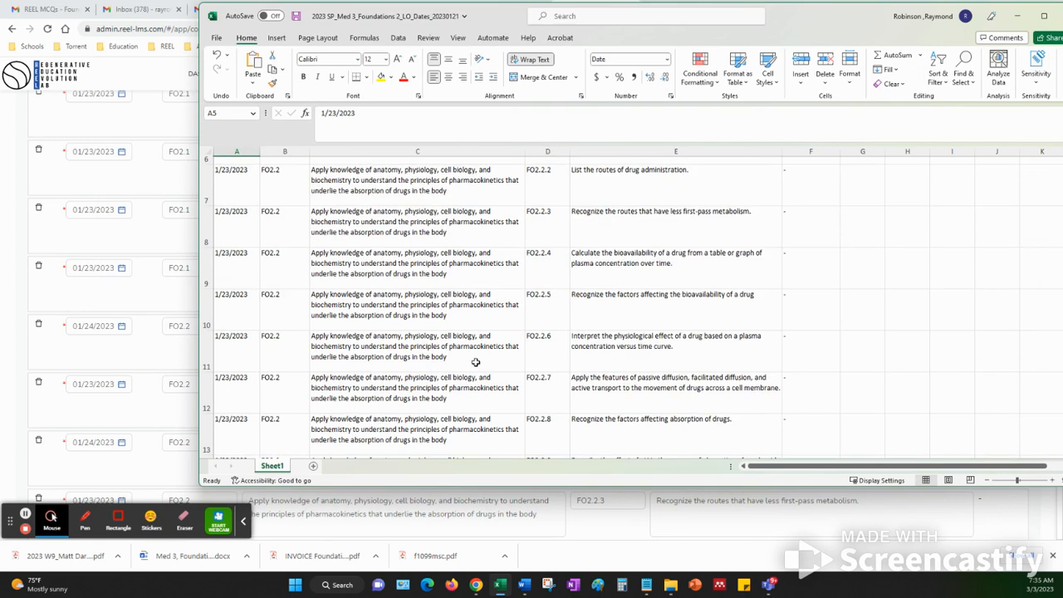
pyautogui.scroll(-1, 476, 363)
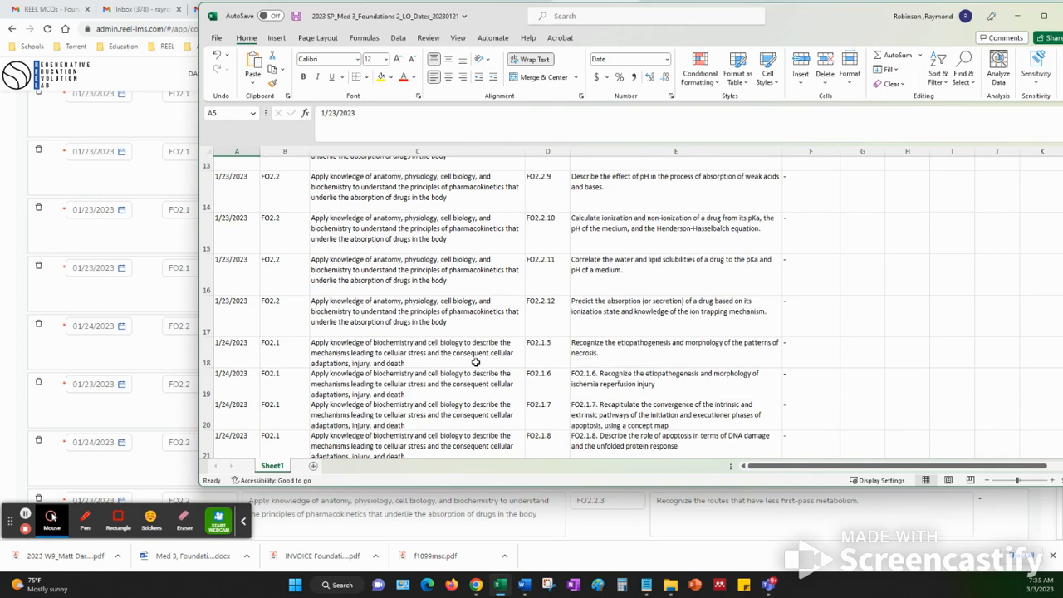
pyautogui.click(534, 353)
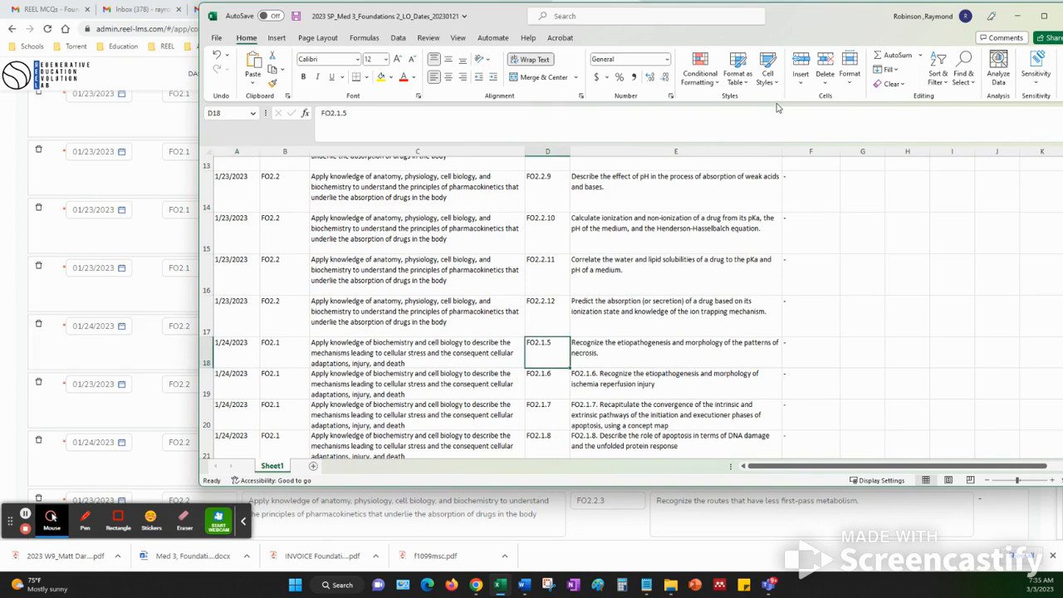
pyautogui.moveTo(815, 28); pyautogui.dragTo(1062, 116)
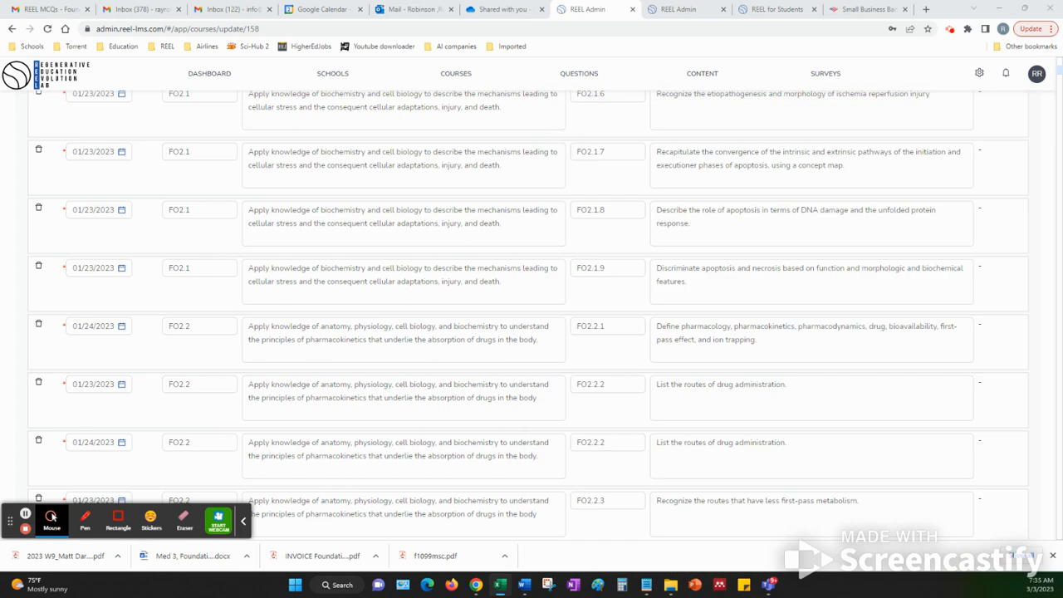
# Clear the start dates of the FO2.1.5 through FO2.1.9 learning objectives in REEL Admin
pyautogui.scroll(3, 591, 238)
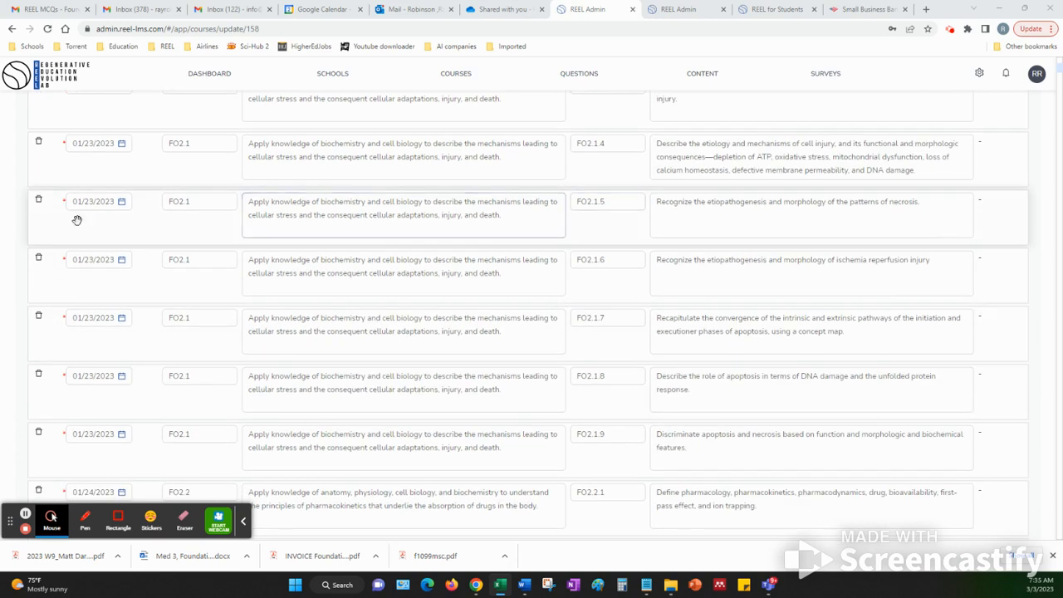
pyautogui.click(121, 202)
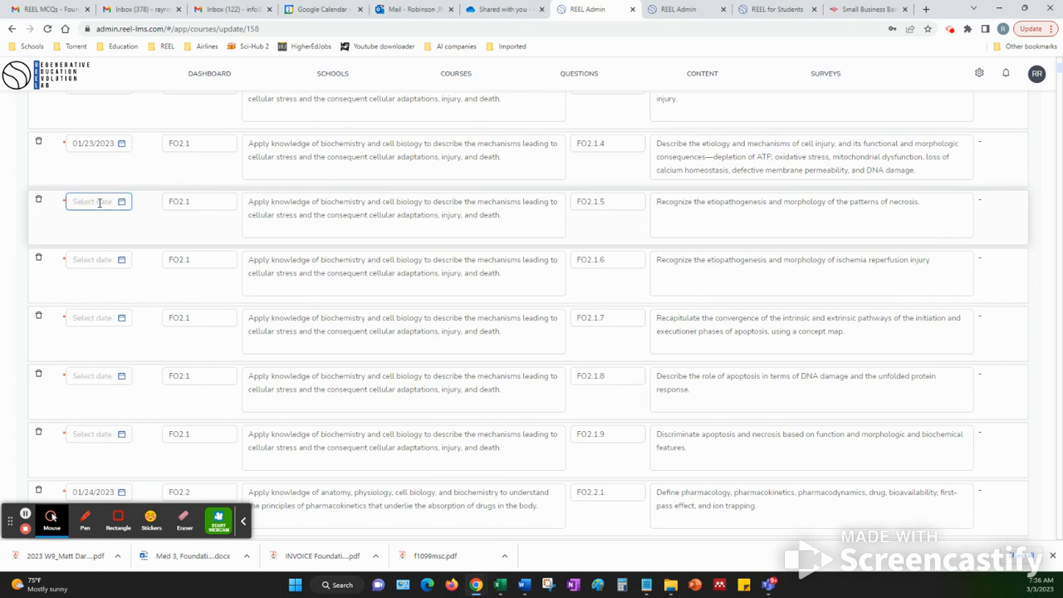
pyautogui.scroll(-2, 96, 316)
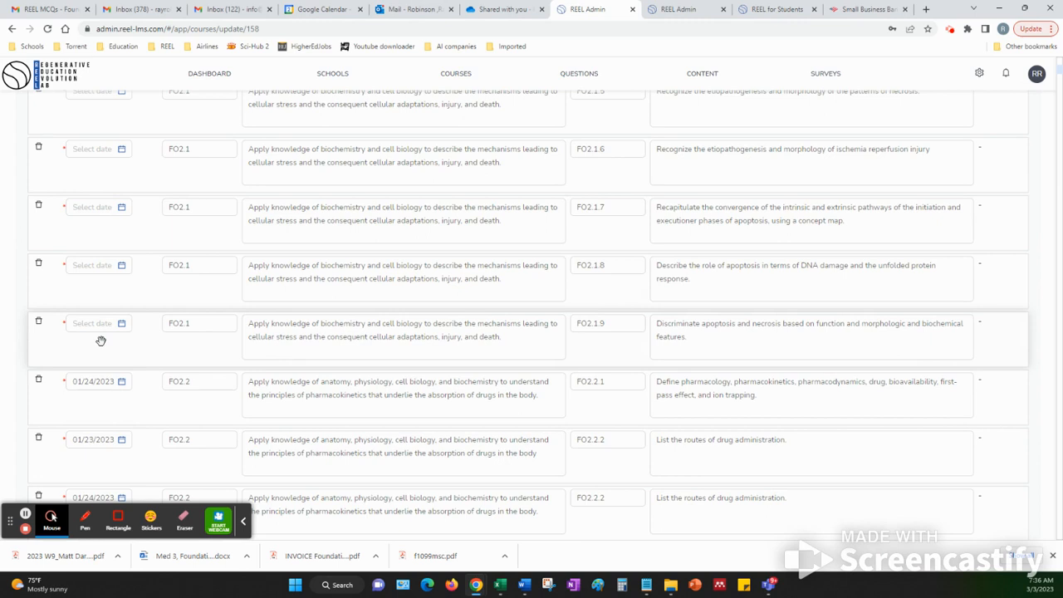
pyautogui.scroll(2, 101, 341)
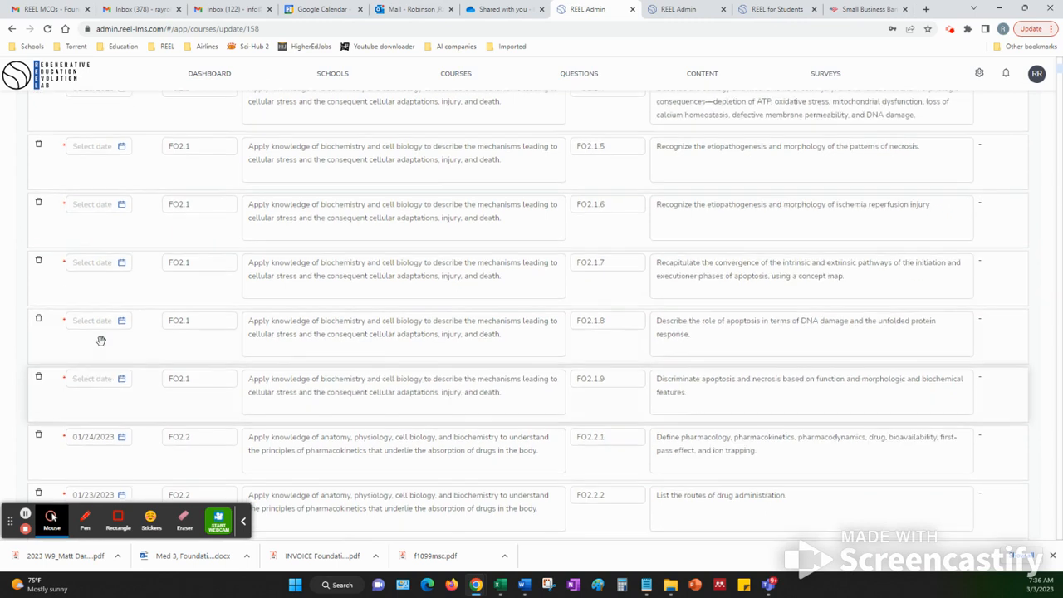